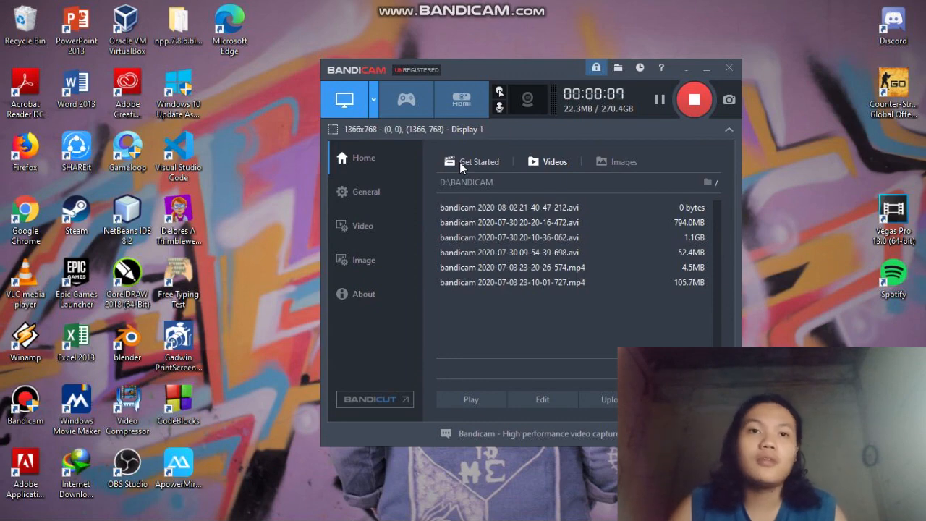
Step: Switch to the TAS_PBTIK_ASDOS.veg project in Vegas Pro
mouse_move(336, 516)
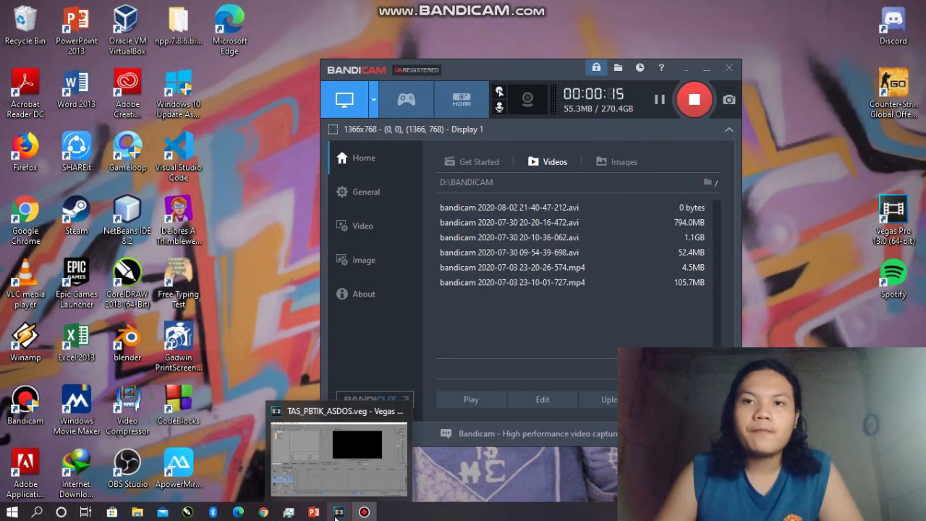
click(335, 518)
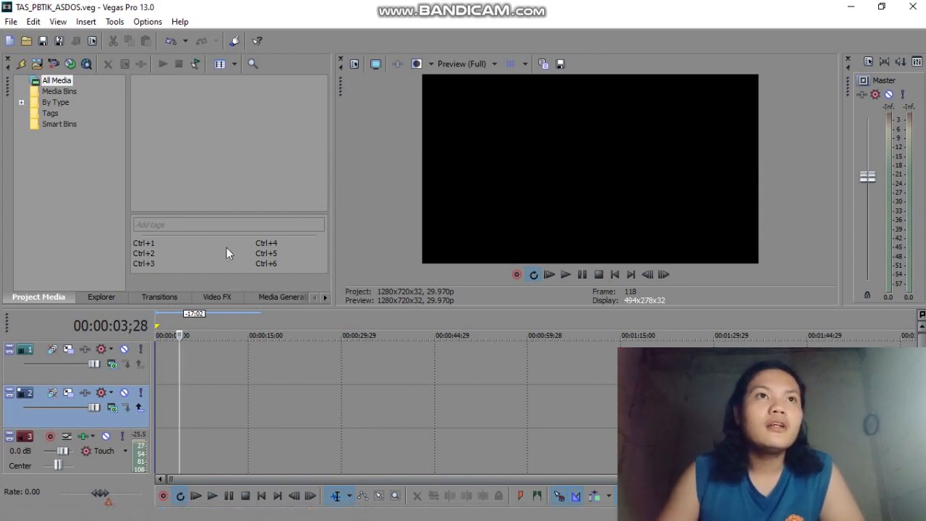
click(10, 21)
click(33, 21)
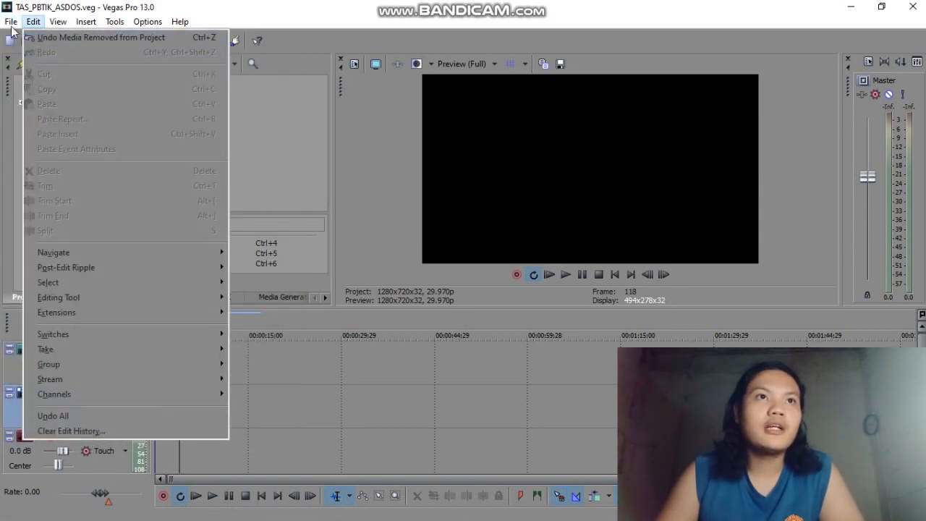
mouse_move(11, 24)
click(21, 40)
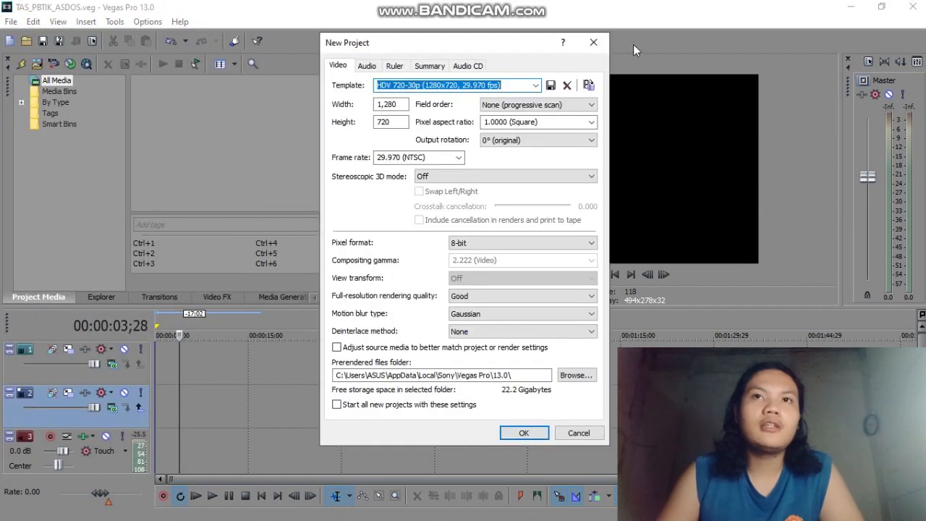
click(593, 42)
Step: Add DSCF9586.MOV and DSCF9587.MOV from the coba mask folder to the start of the first track, without matching the project settings to the media
mouse_move(232, 518)
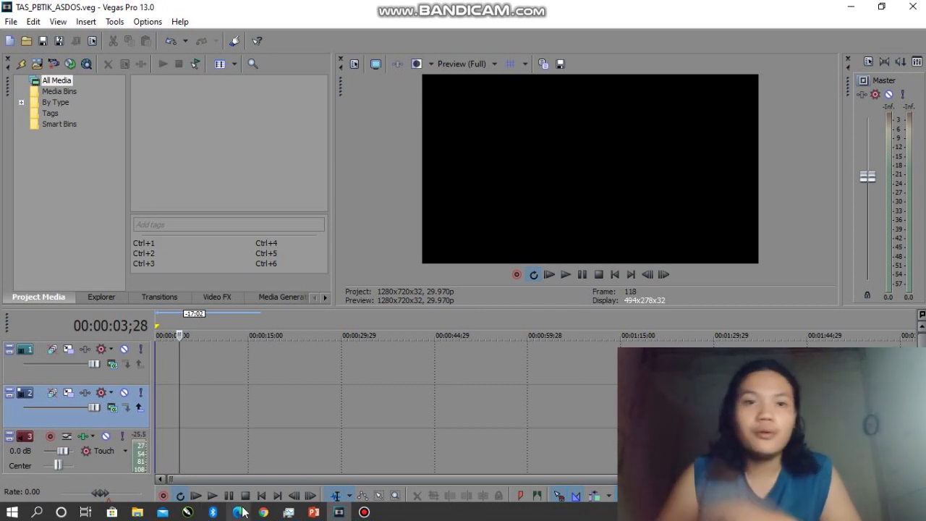
mouse_move(136, 512)
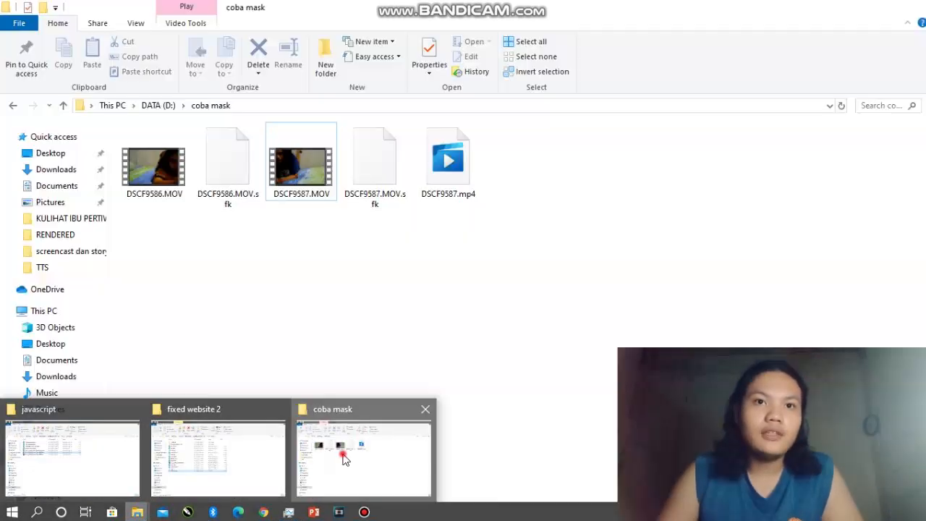
click(345, 459)
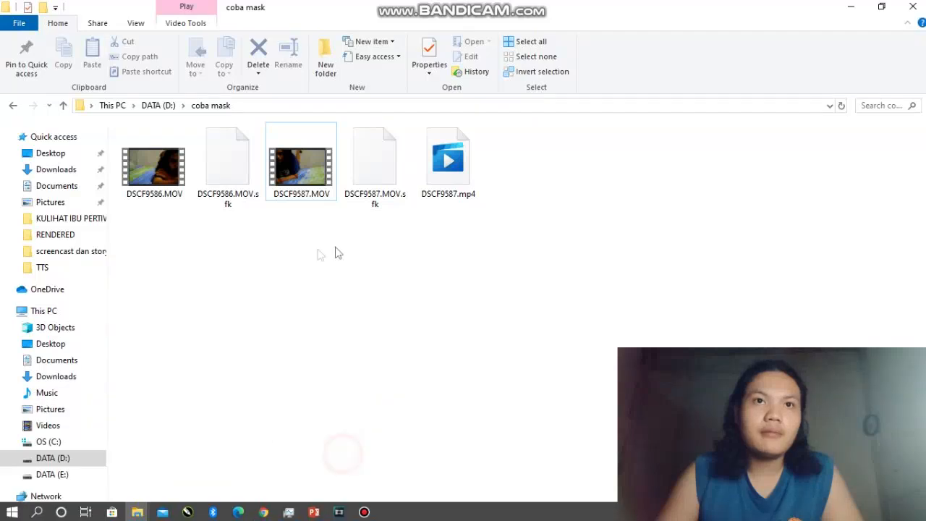
click(299, 181)
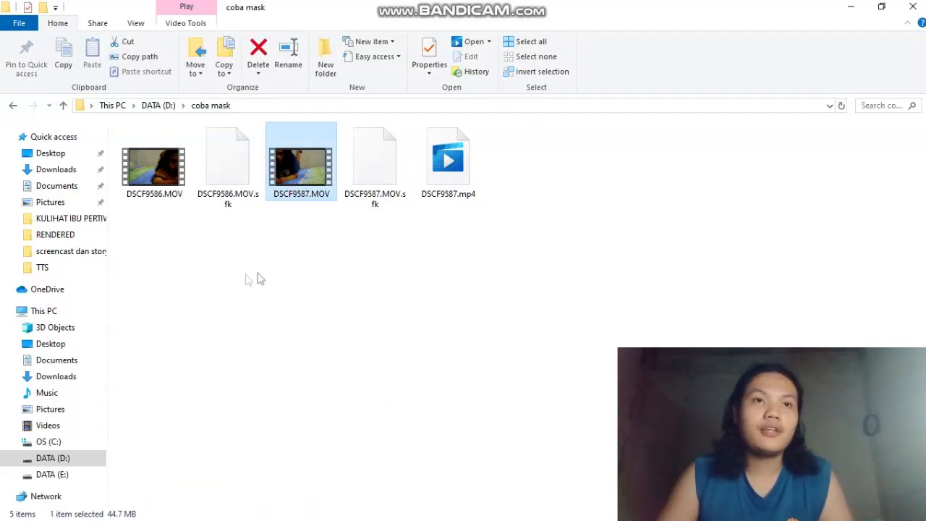
ctrl+click(155, 189)
drag(328, 208, 159, 367)
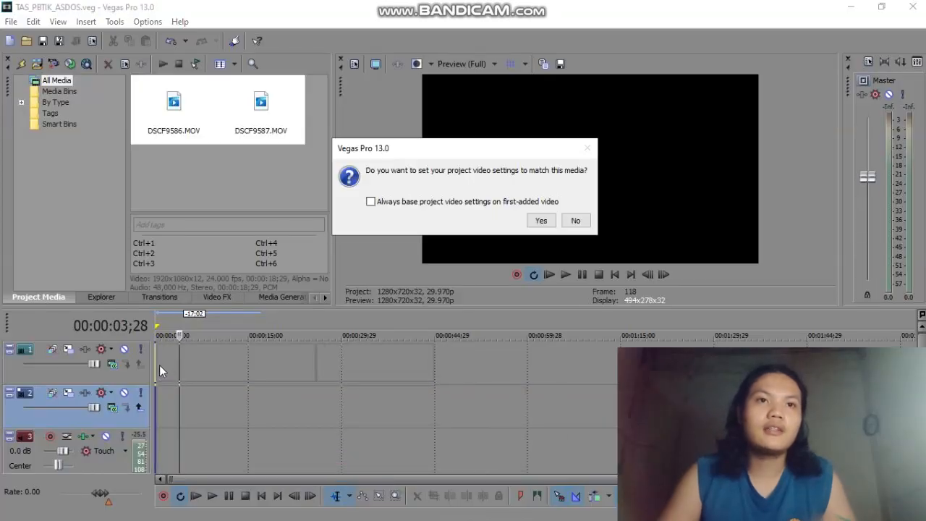
click(575, 220)
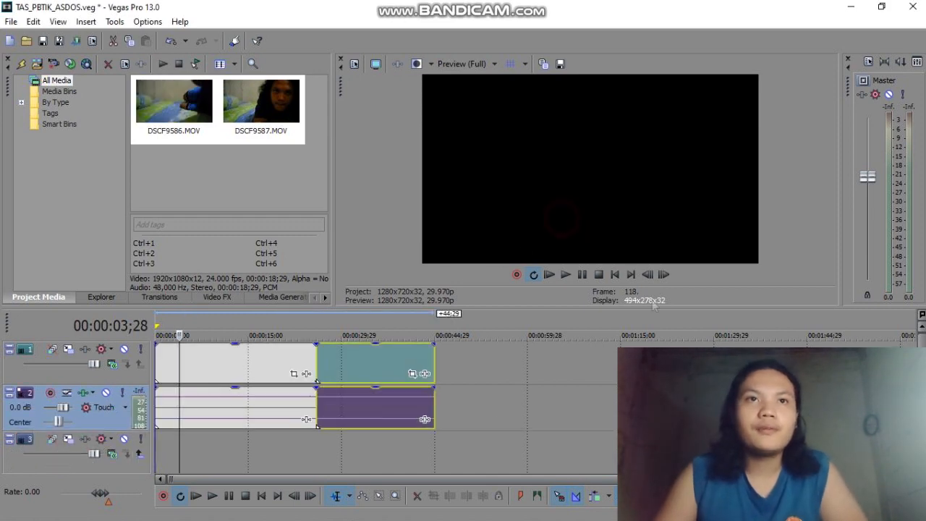
Step: Preview the first clip, split it at 00:00:09;12 and delete the part before the split
click(160, 365)
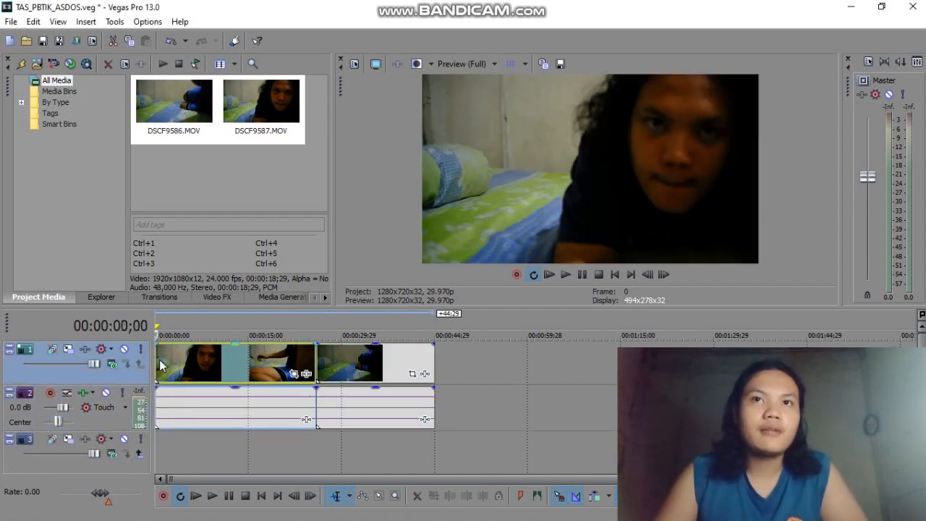
click(168, 367)
click(181, 365)
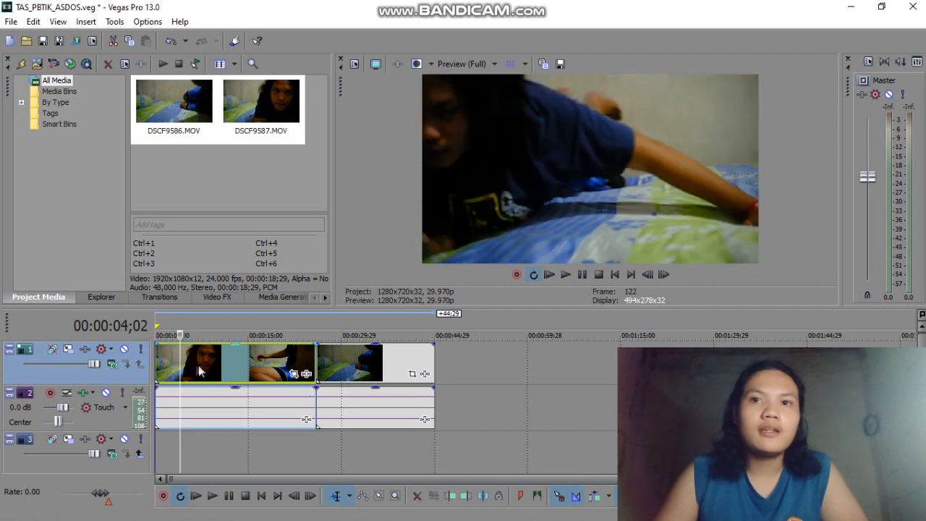
click(202, 366)
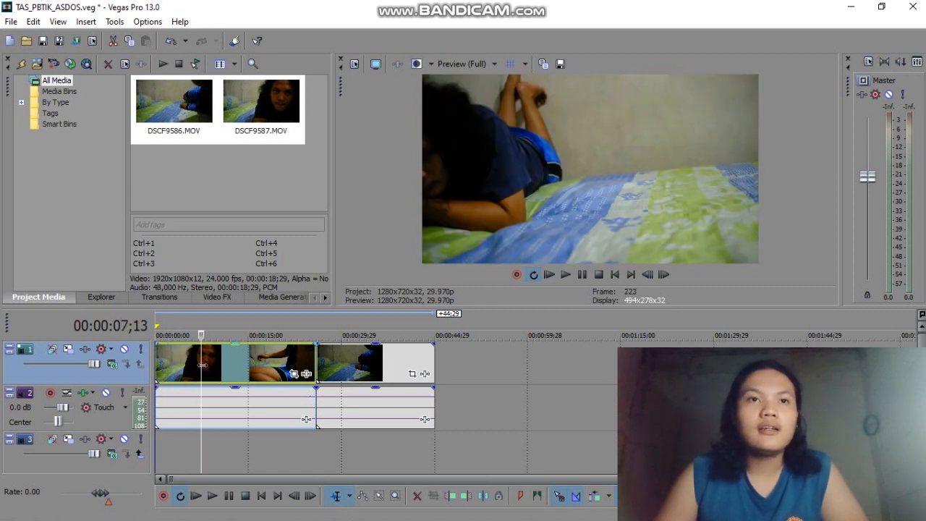
click(168, 366)
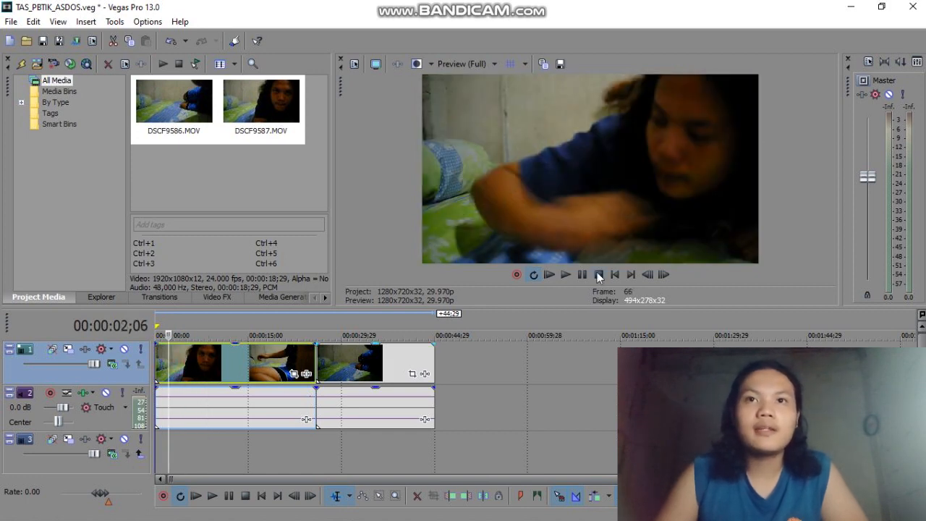
click(577, 273)
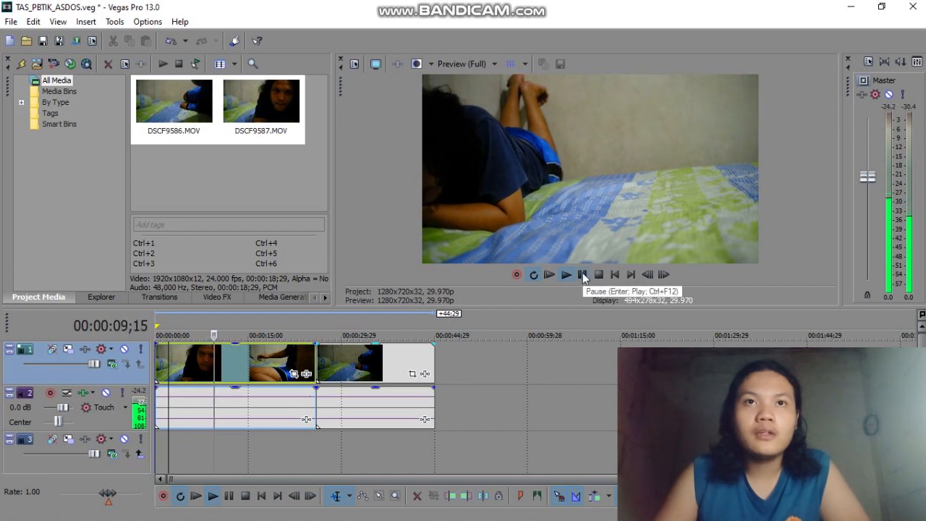
click(582, 274)
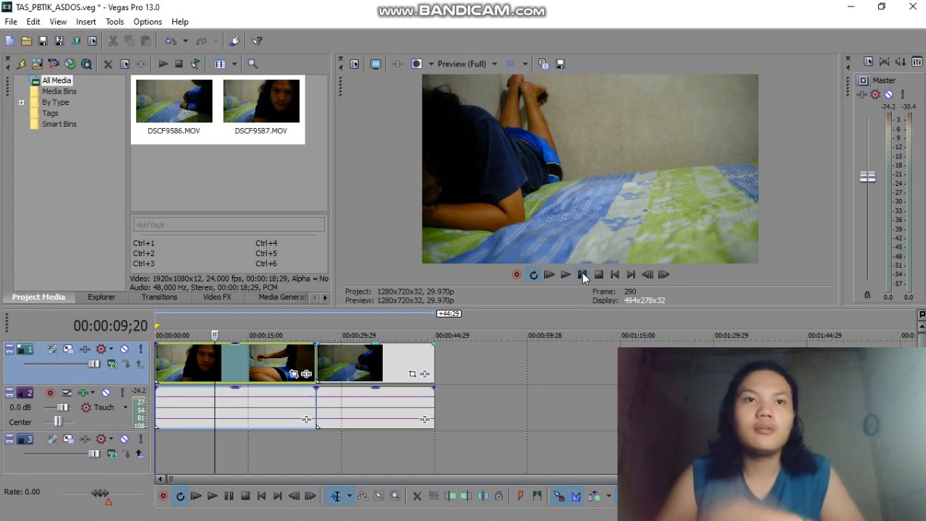
click(214, 364)
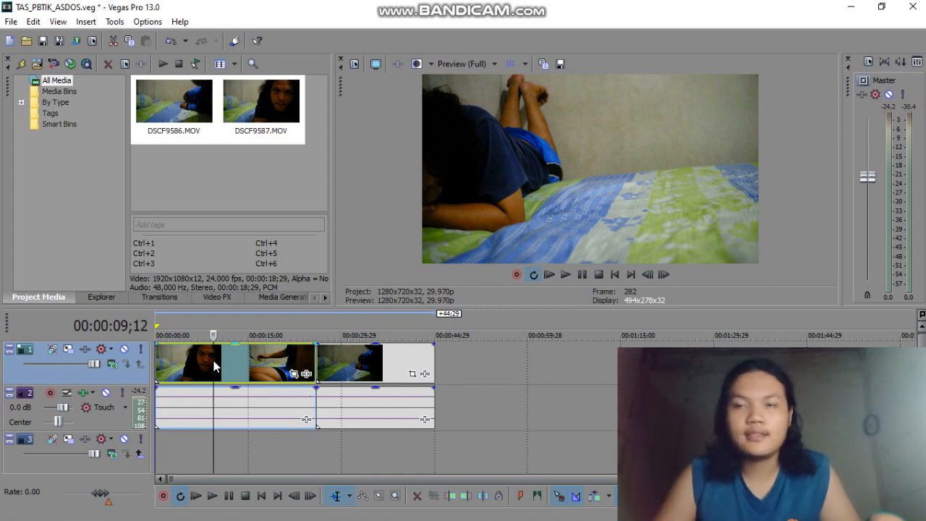
key(s)
click(183, 361)
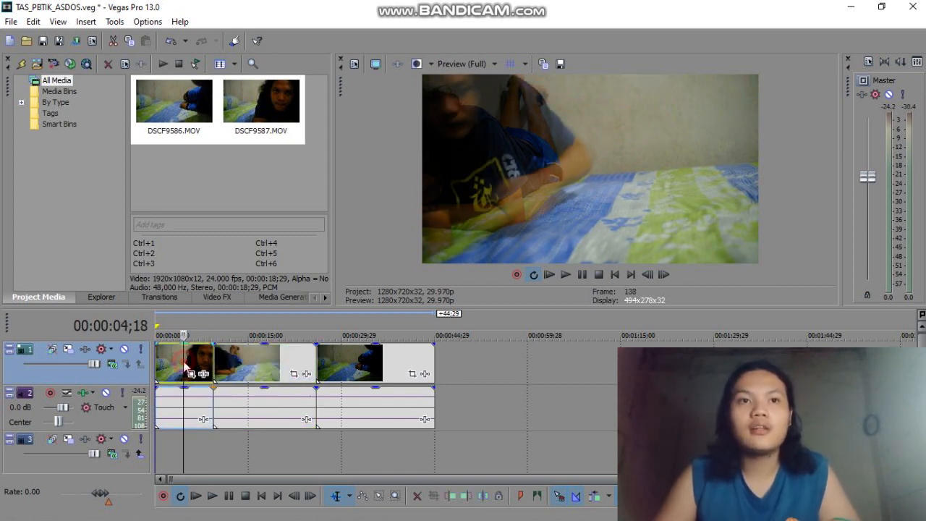
key(Delete)
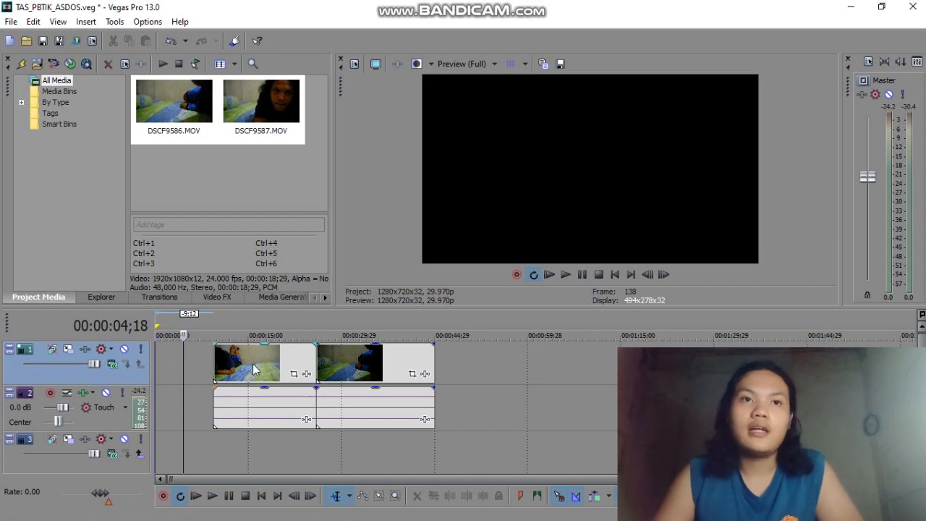
Step: Move the remaining first clip to the start of the timeline and bring the second clip close behind it
drag(253, 369, 195, 369)
drag(345, 369, 288, 370)
Step: Check several moments of the trimmed first clip in the preview to examine the person's pose
click(174, 368)
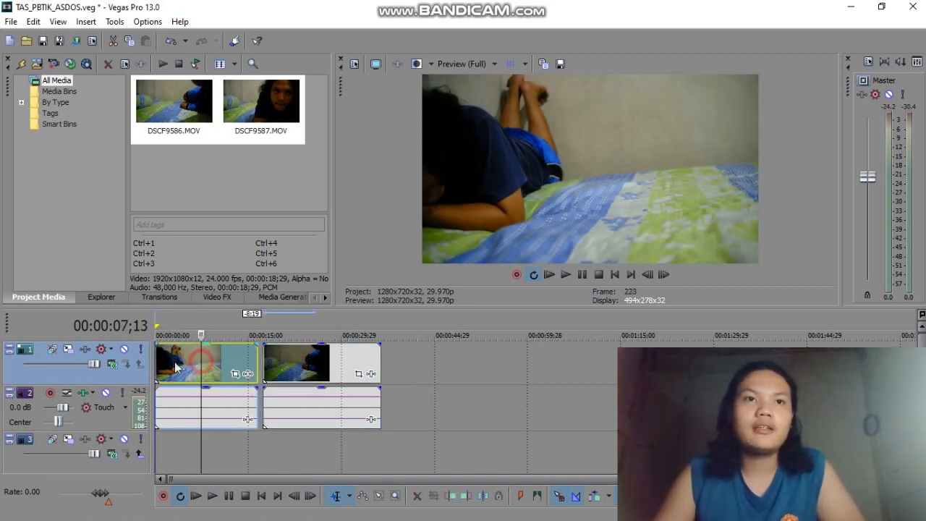
click(167, 369)
click(194, 364)
click(201, 367)
click(214, 369)
click(180, 369)
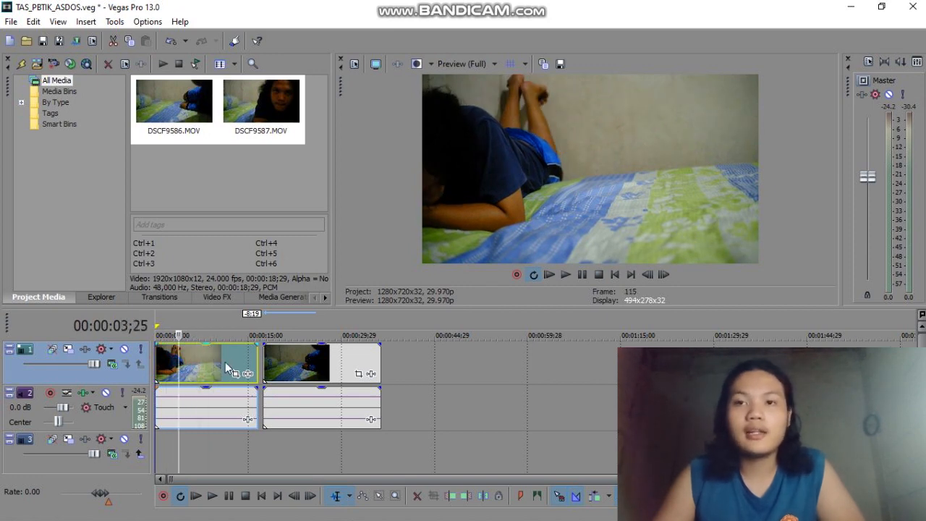
click(224, 367)
click(194, 367)
click(180, 368)
click(212, 367)
Step: Preview the second clip, split it at 00:00:25;28 and delete the part before the split
click(265, 360)
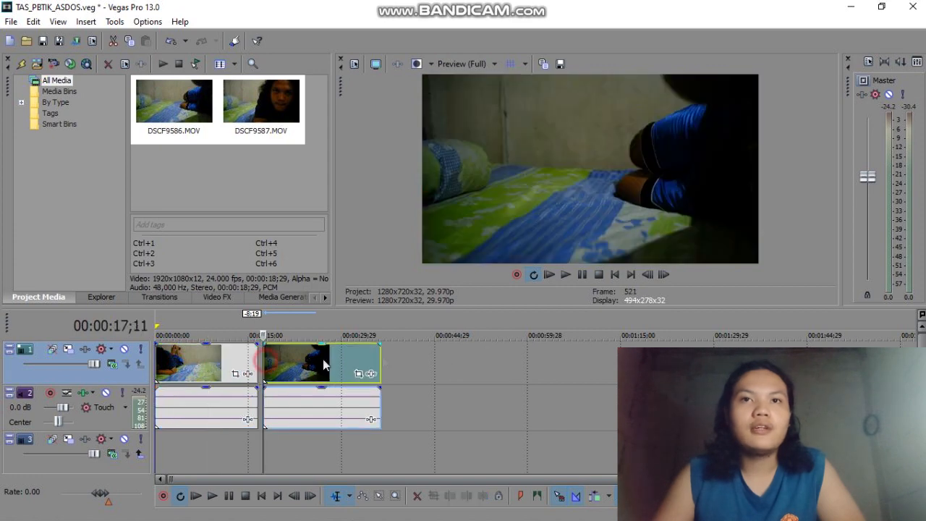
click(582, 276)
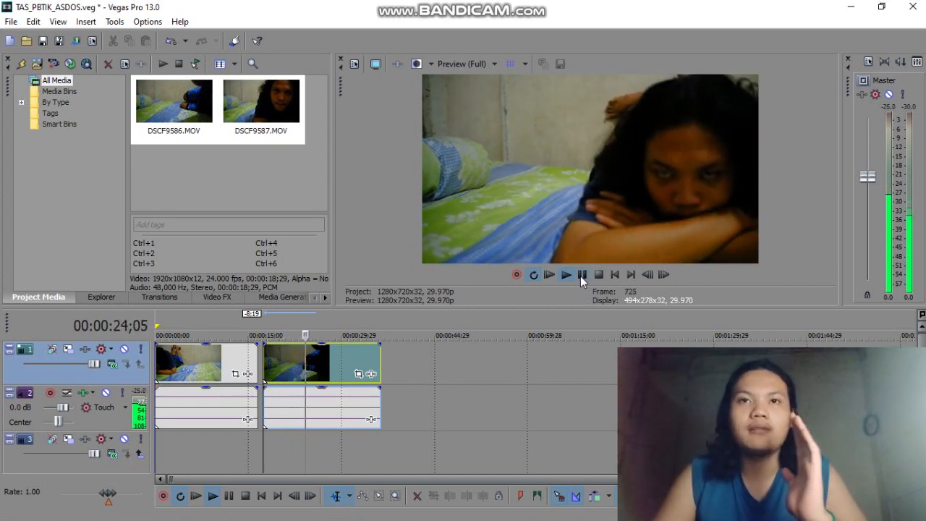
click(582, 275)
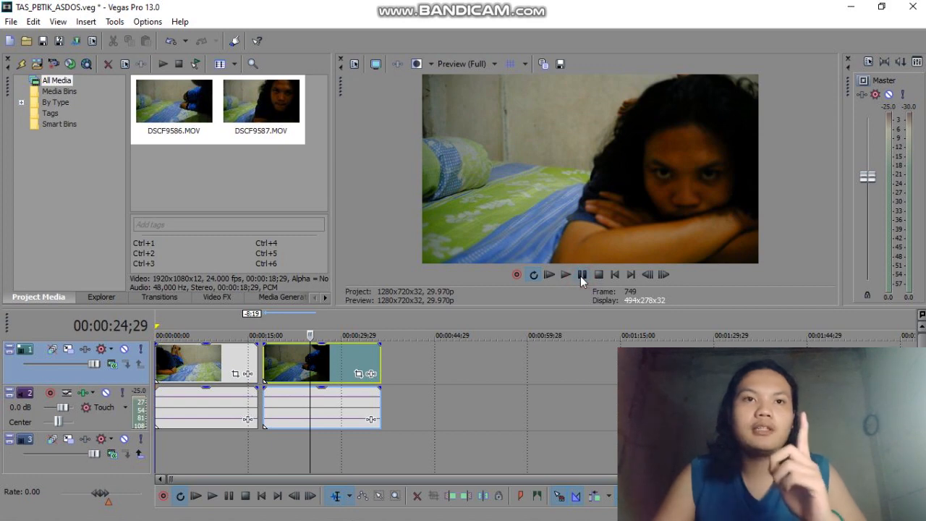
click(305, 367)
click(299, 369)
click(294, 369)
click(306, 370)
click(313, 370)
click(321, 371)
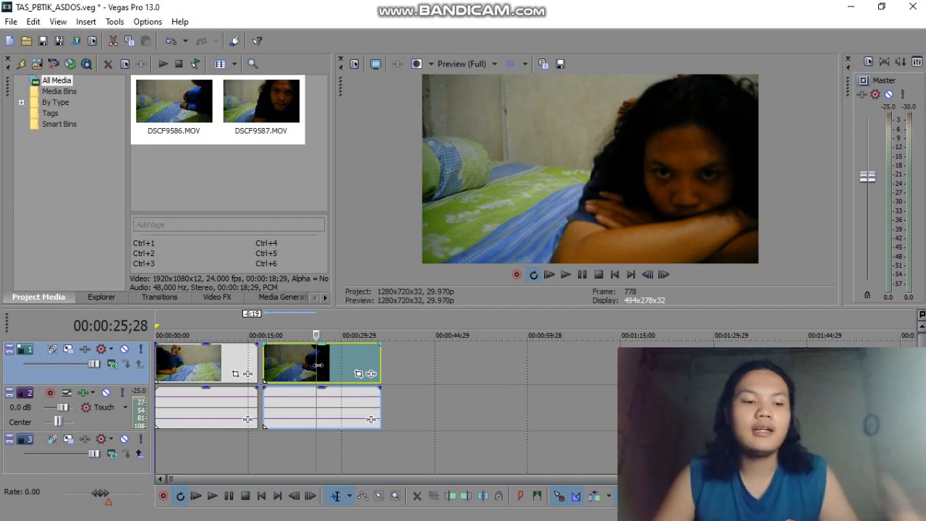
key(s)
click(294, 369)
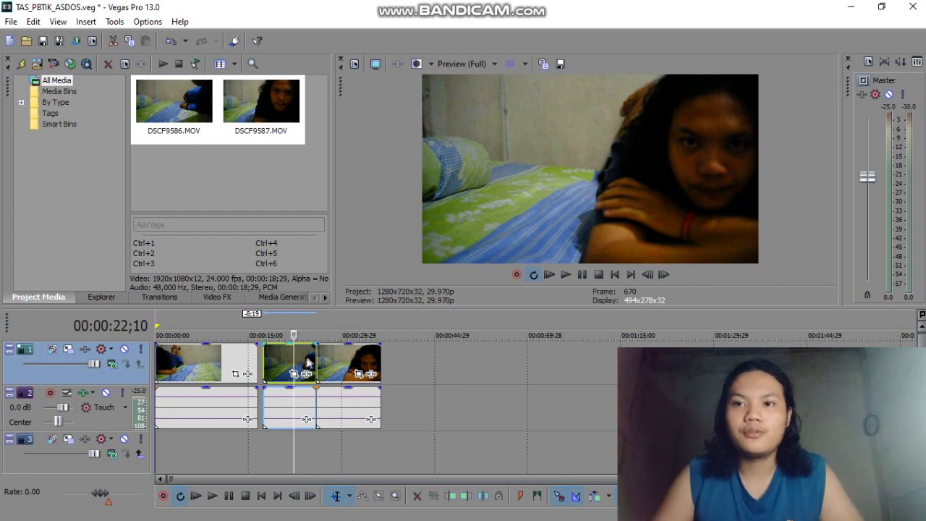
key(Delete)
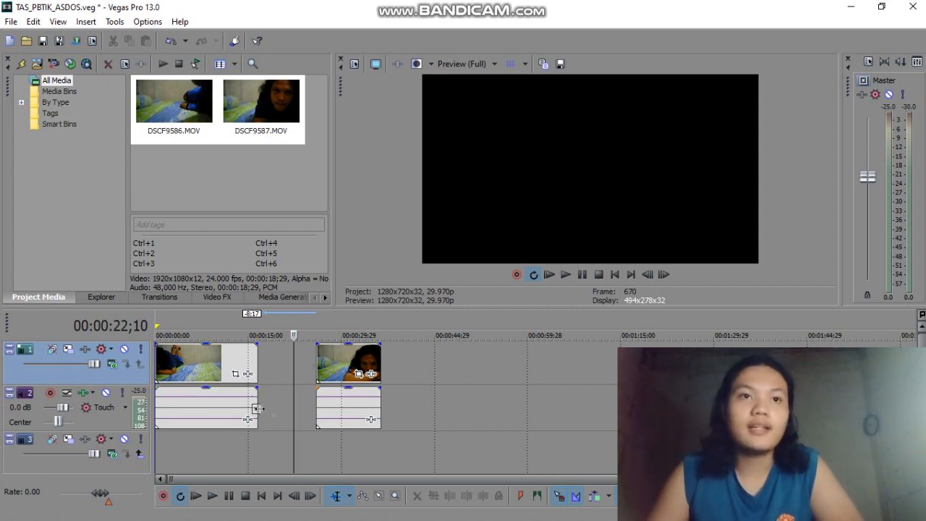
Step: Insert a new video track above the track holding the clips
right_click(85, 481)
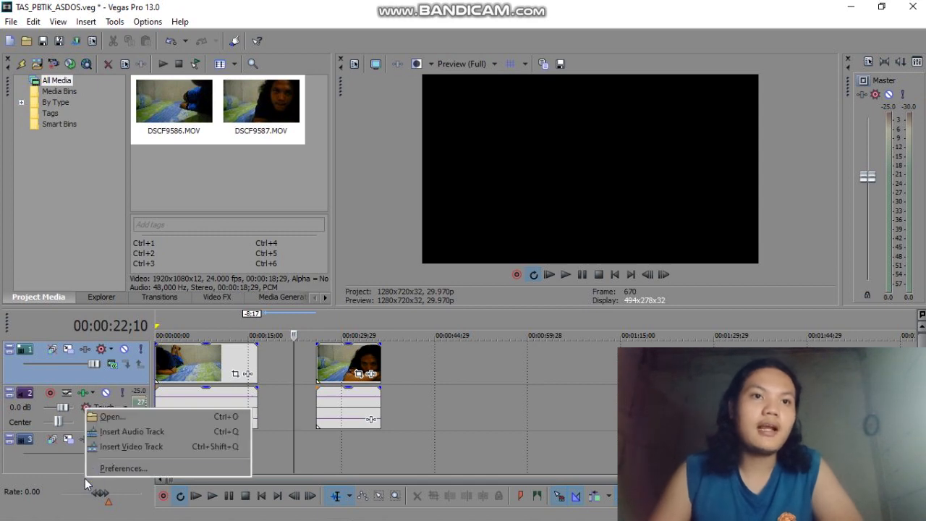
click(140, 447)
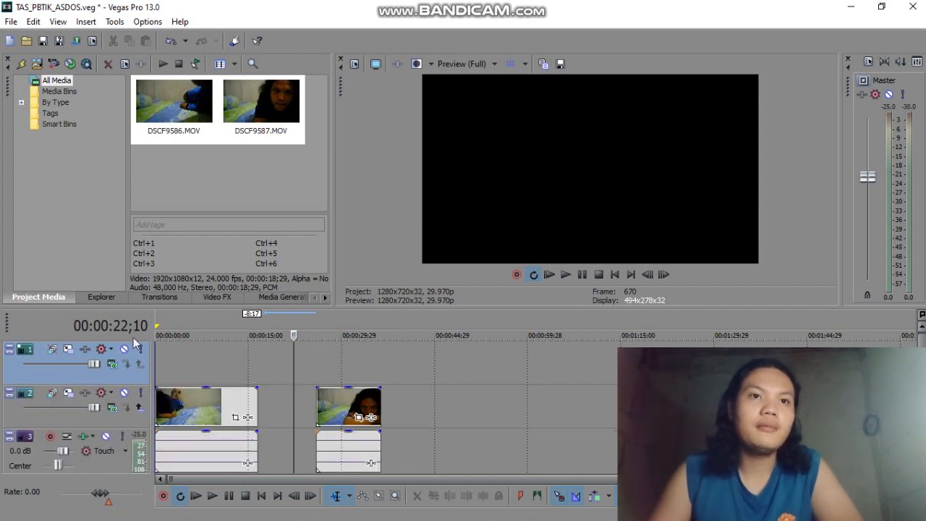
Step: Shift the trimmed second clip slightly earlier on the timeline, keeping a gap after the first clip
drag(344, 415, 323, 404)
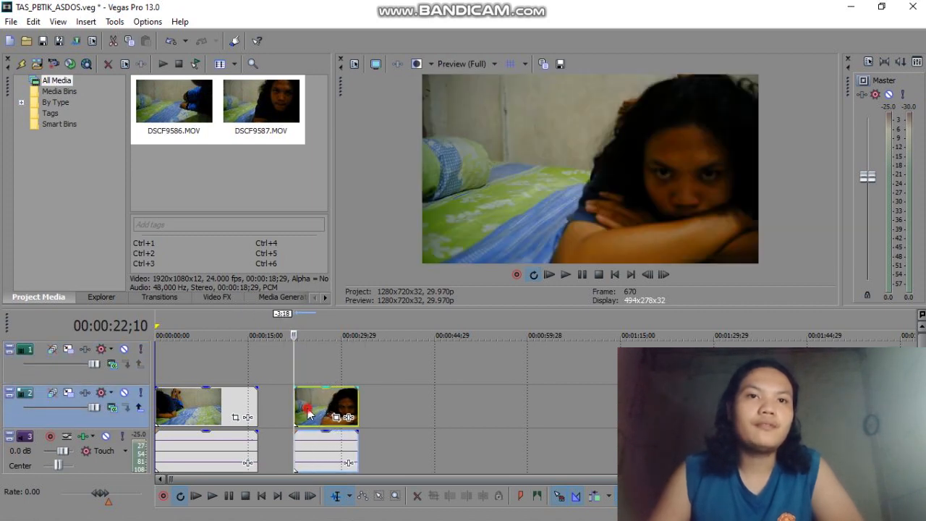
click(306, 409)
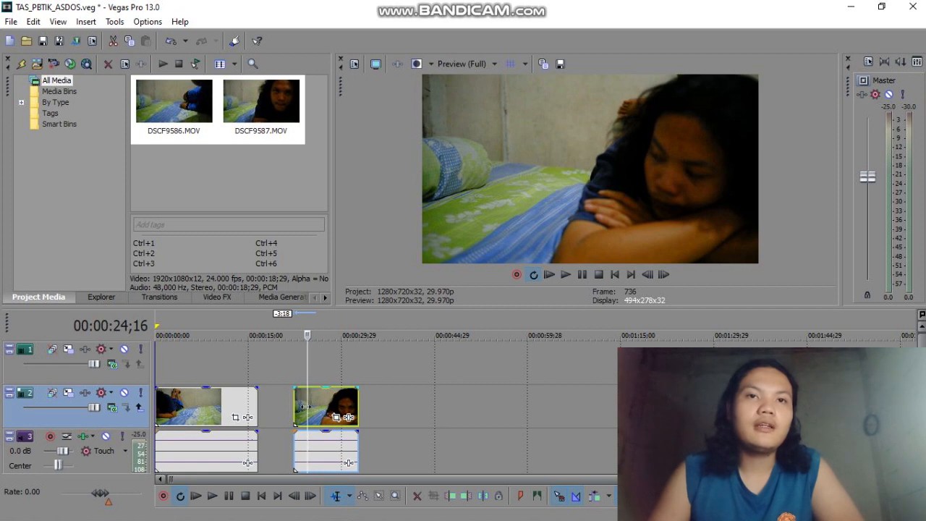
drag(317, 407, 332, 407)
click(331, 405)
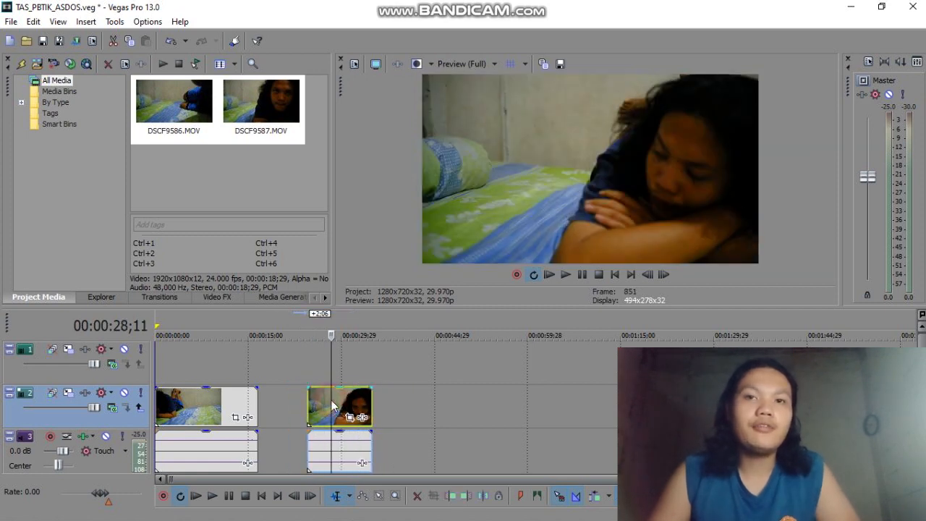
click(337, 449)
drag(325, 410, 326, 407)
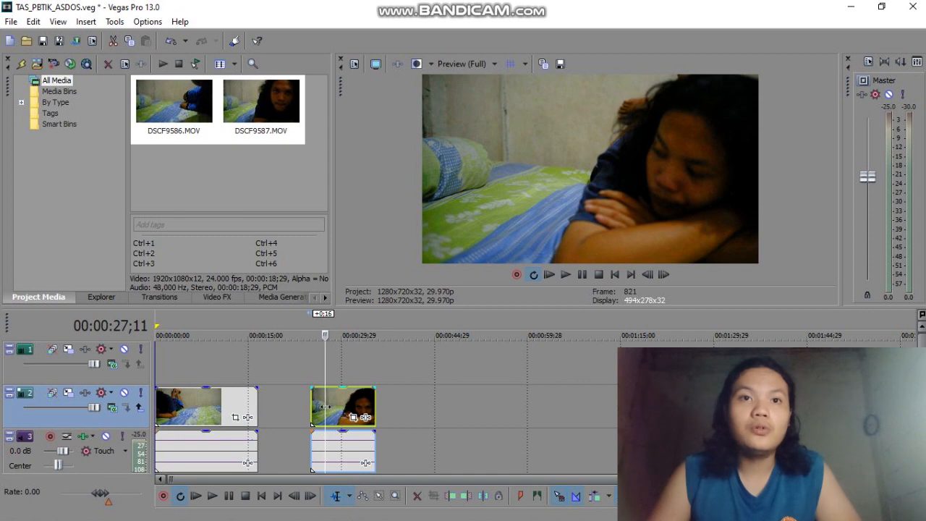
Step: Separate the second clip's audio from its video and delete that audio event
click(333, 441)
drag(334, 441, 339, 442)
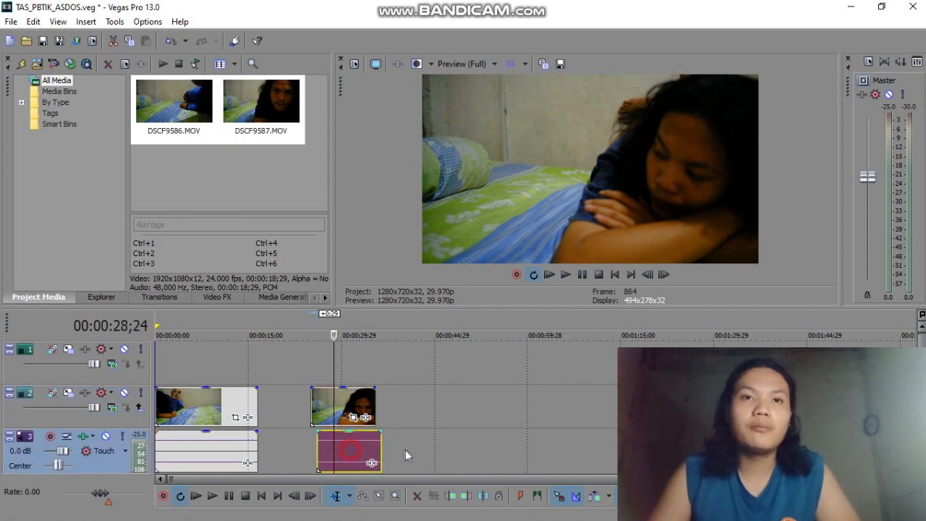
drag(403, 449, 405, 449)
key(Delete)
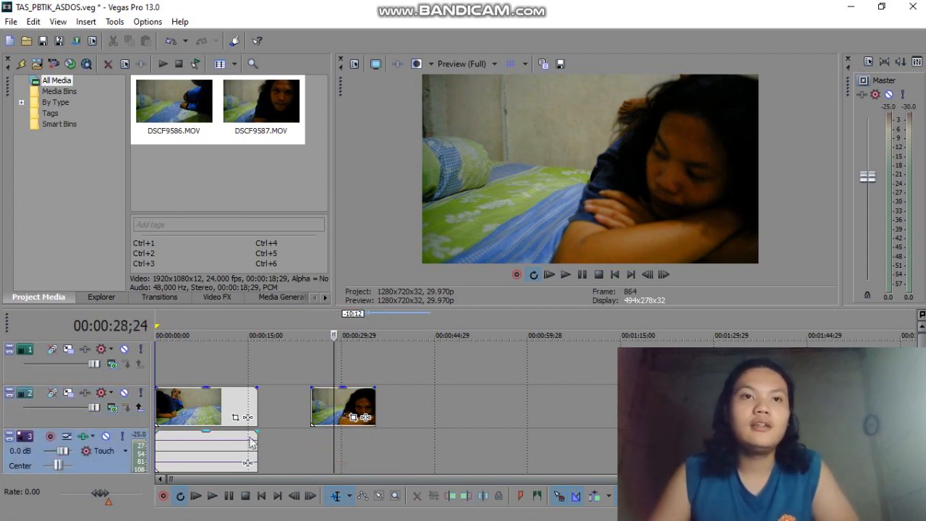
Step: Move the trimmed second clip onto the new upper video track, starting at 00:00:00;00 above the first clip
click(205, 411)
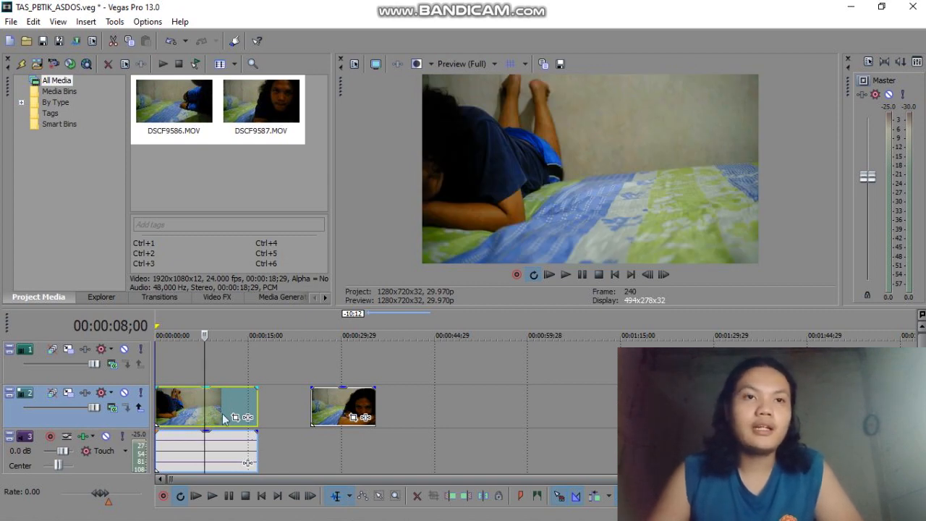
drag(340, 410, 331, 366)
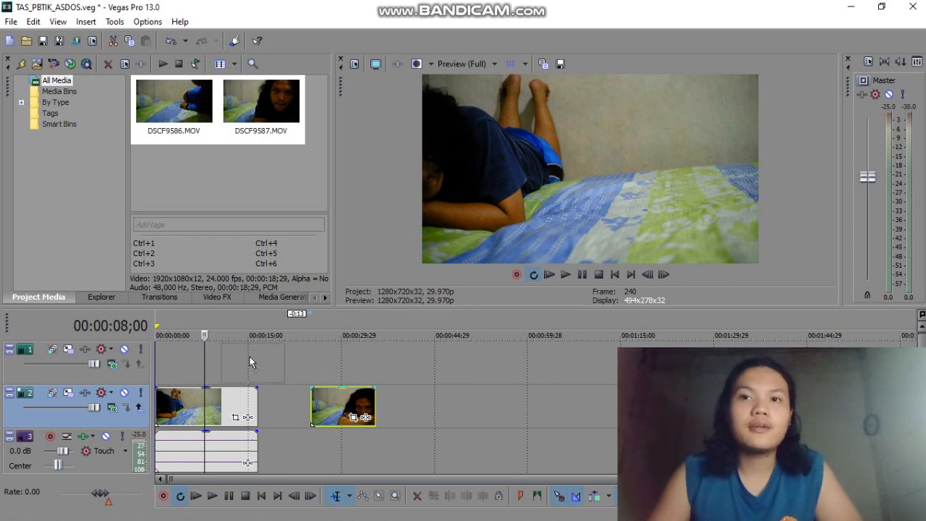
drag(183, 359, 183, 359)
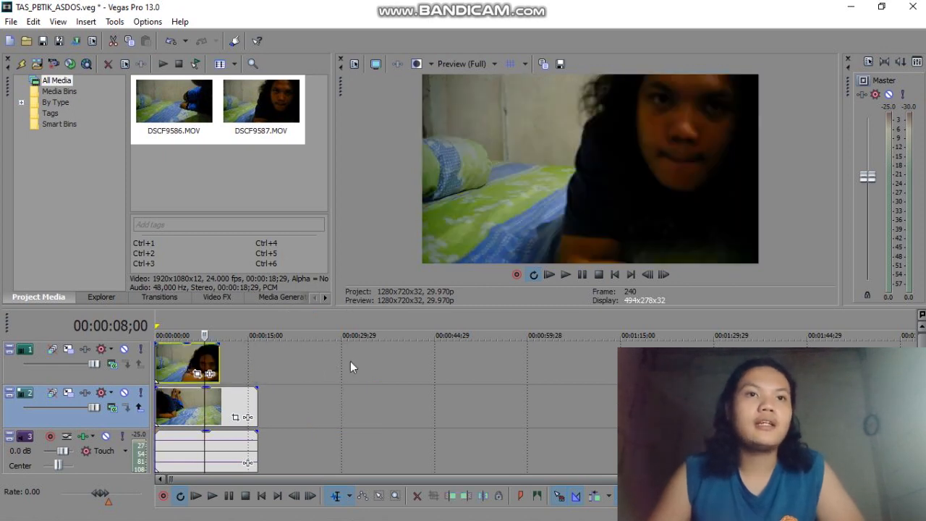
Step: Play the stacked clips from near the start, pause, and check several frames of the overlap
click(157, 359)
click(581, 273)
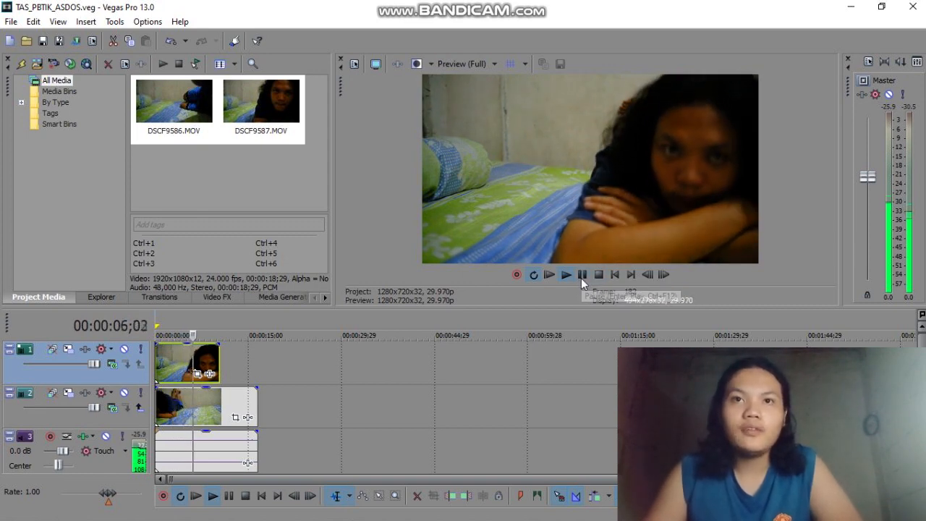
click(582, 274)
click(176, 358)
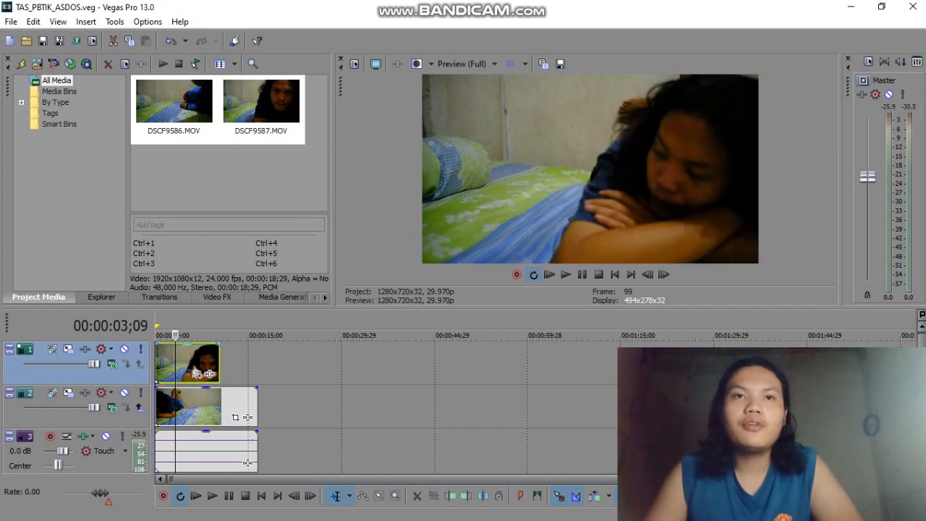
click(170, 369)
click(186, 404)
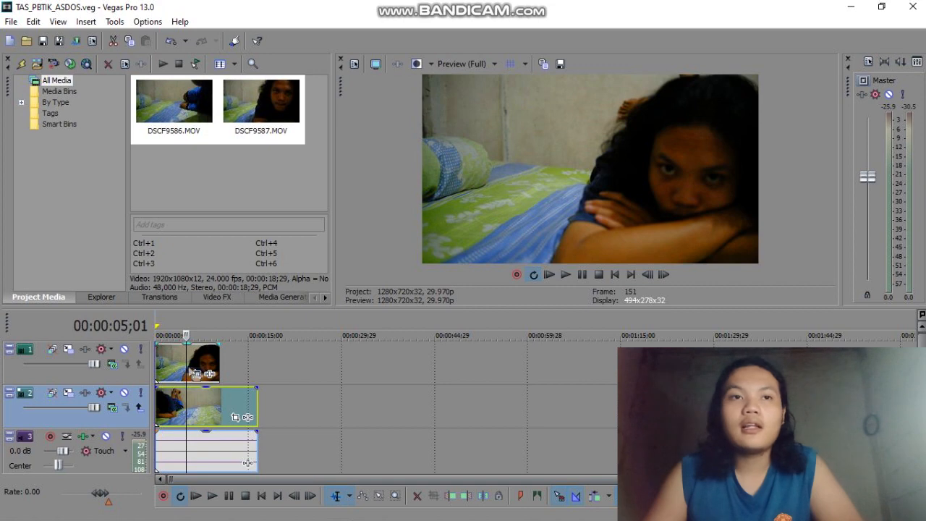
Step: Try the upper clip at later positions along its track, comparing it with the lower clip, and return it to the timeline start
drag(178, 367, 201, 382)
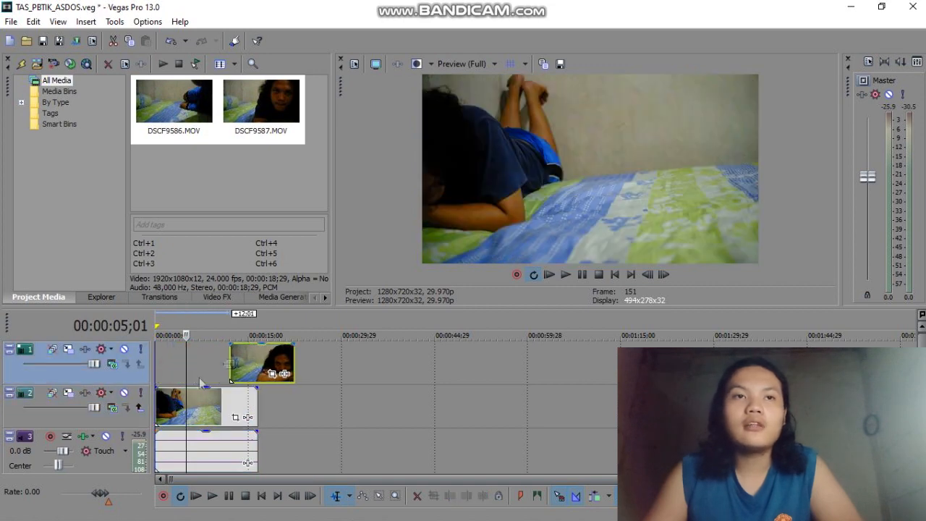
click(163, 400)
drag(248, 374, 210, 377)
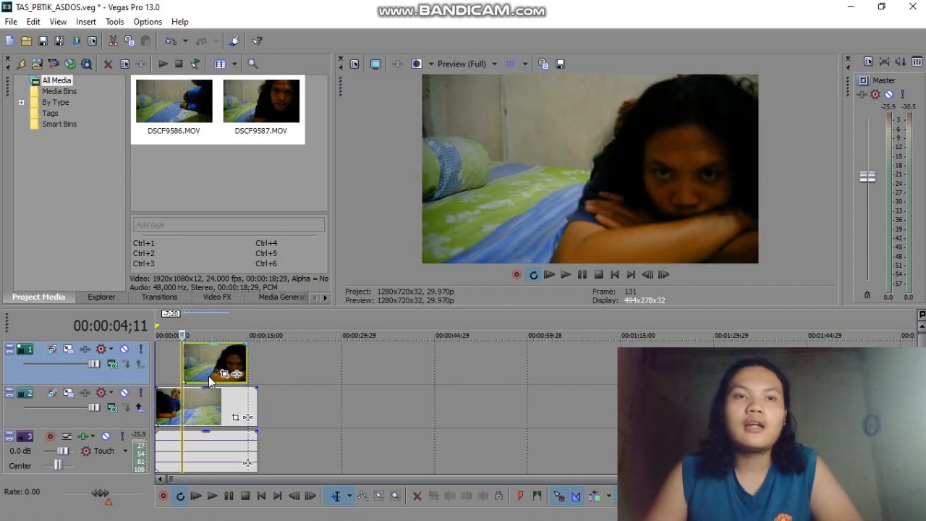
click(195, 416)
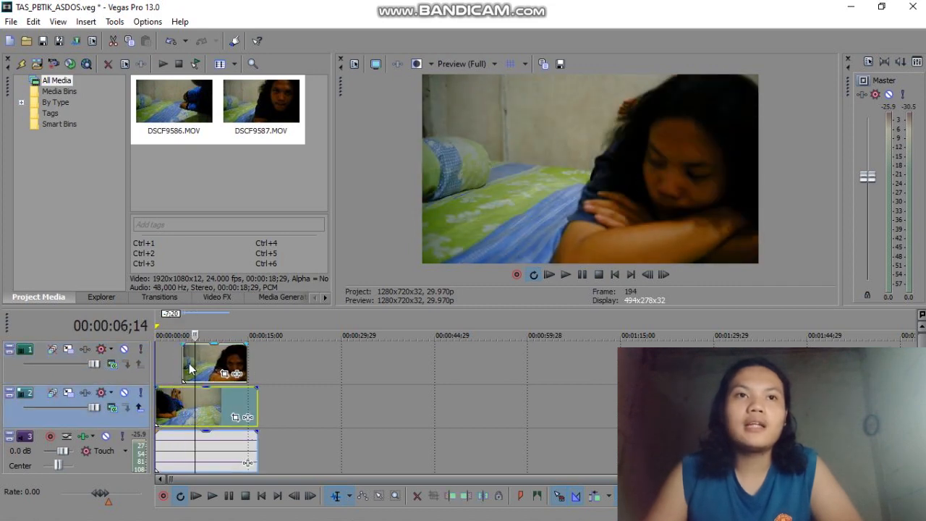
click(189, 370)
click(192, 405)
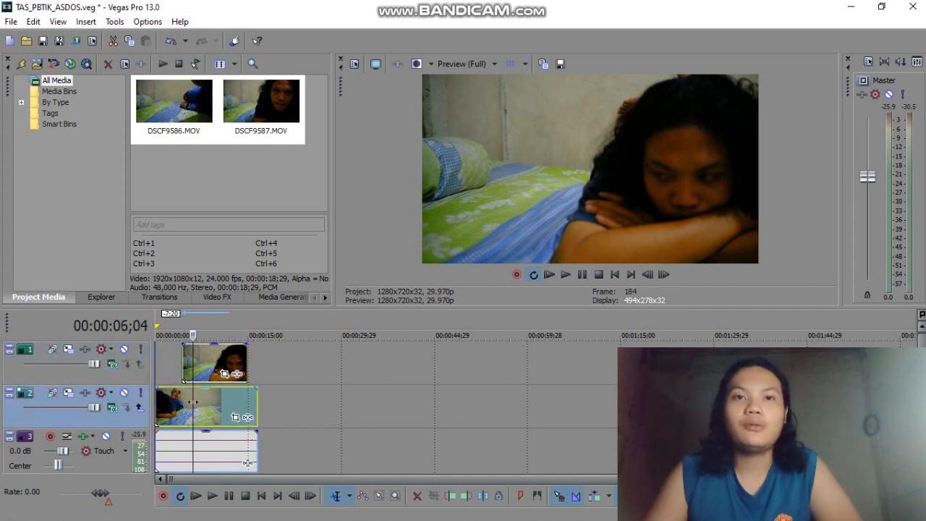
drag(220, 376, 161, 369)
click(158, 361)
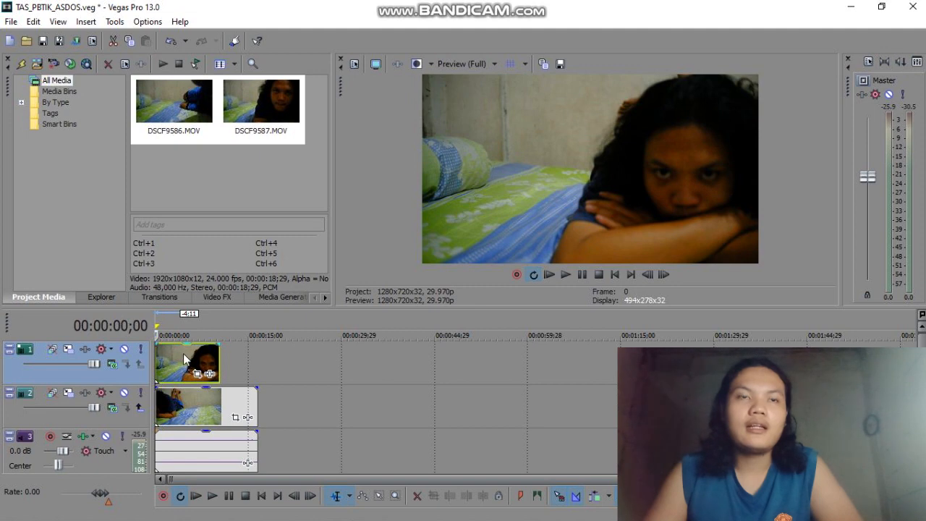
Step: Try offsetting the upper clip slightly from the lower clip's start, and realign it with the beginning of the timeline
click(174, 391)
drag(177, 365, 207, 364)
drag(193, 362, 193, 362)
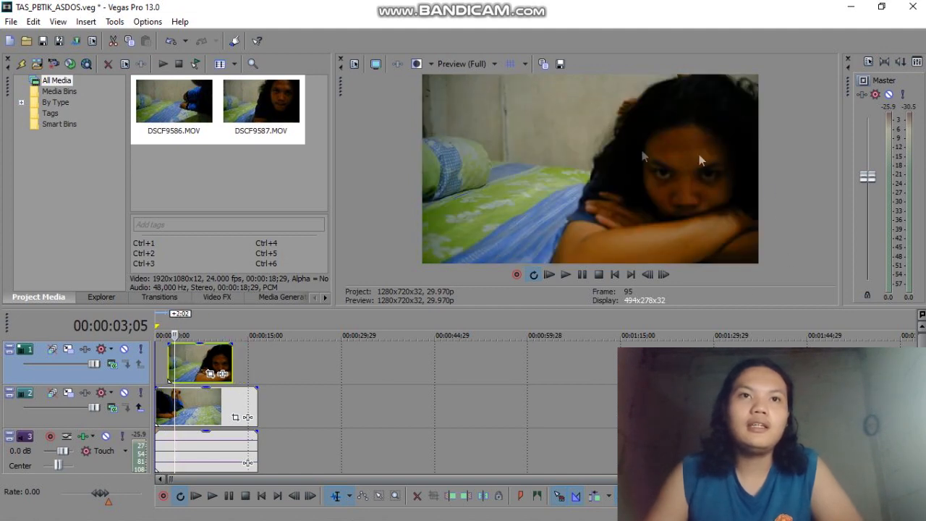
click(164, 406)
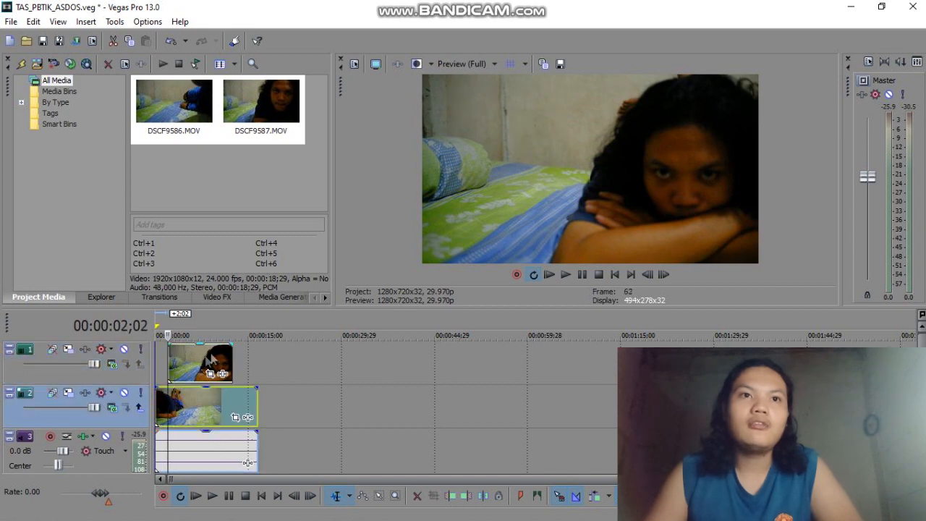
drag(202, 358, 211, 357)
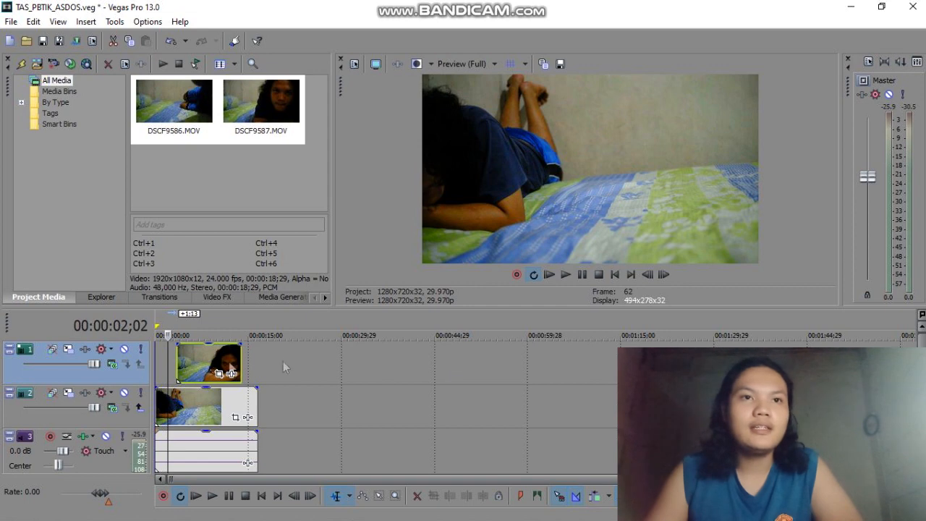
drag(199, 366, 174, 372)
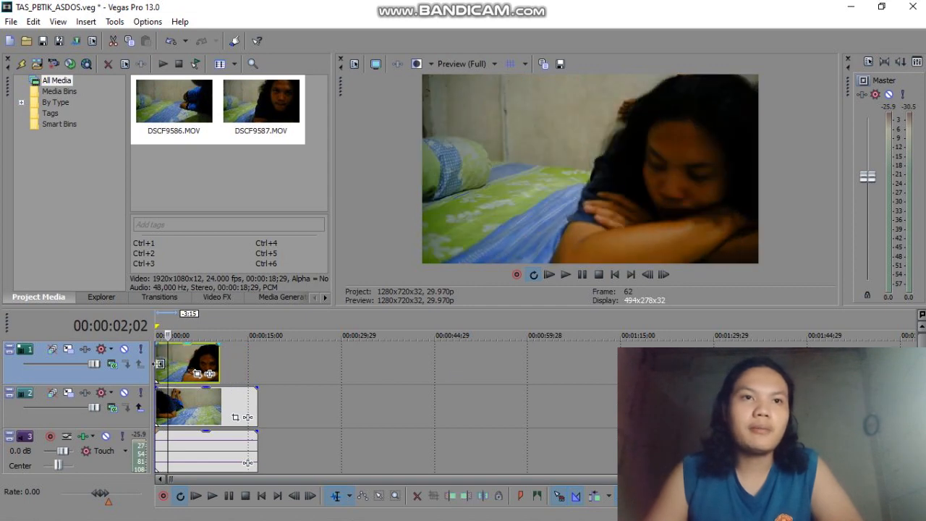
click(158, 365)
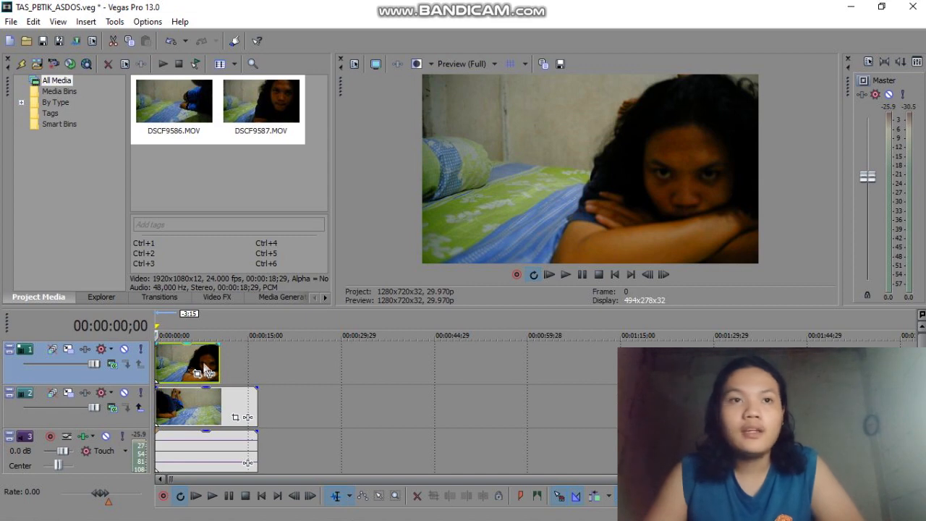
Step: Open Event Pan/Crop for the upper clip and reposition its window so the mask option and editing tools are accessible
click(192, 403)
click(185, 359)
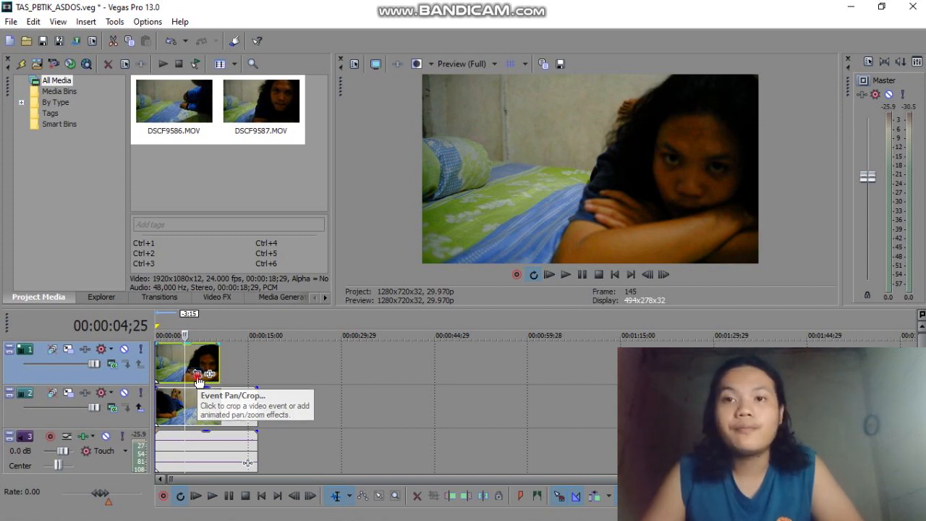
click(198, 376)
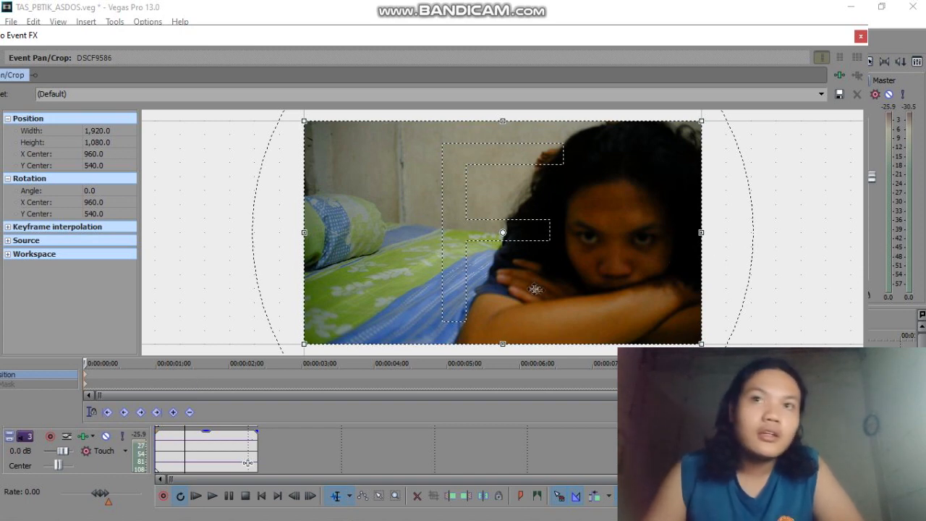
scroll(620, 289, down, 4)
scroll(620, 289, up, 3)
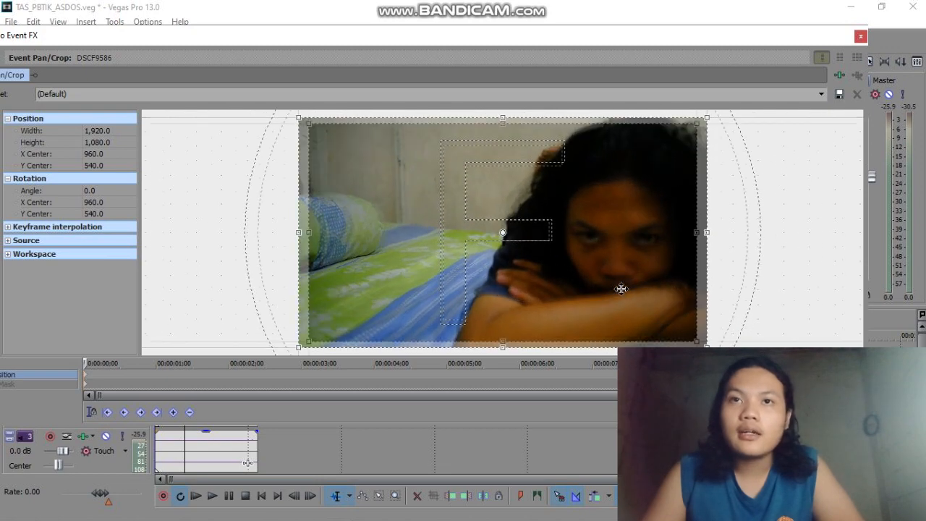
scroll(615, 287, down, 2)
scroll(615, 287, up, 1)
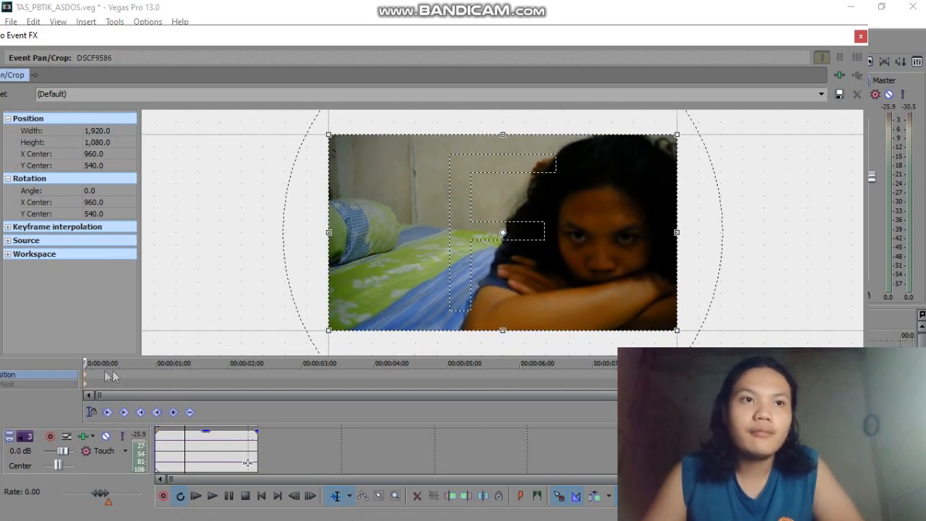
double_click(763, 34)
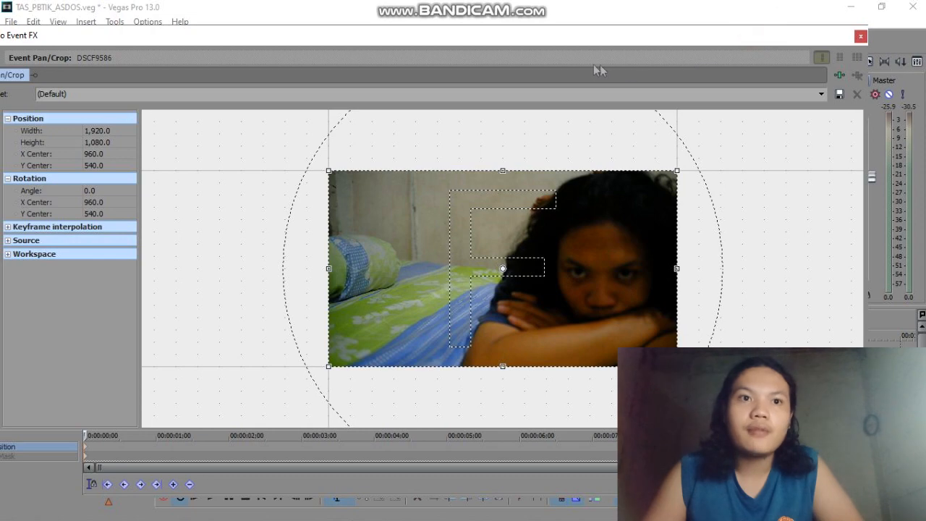
drag(628, 41, 699, 7)
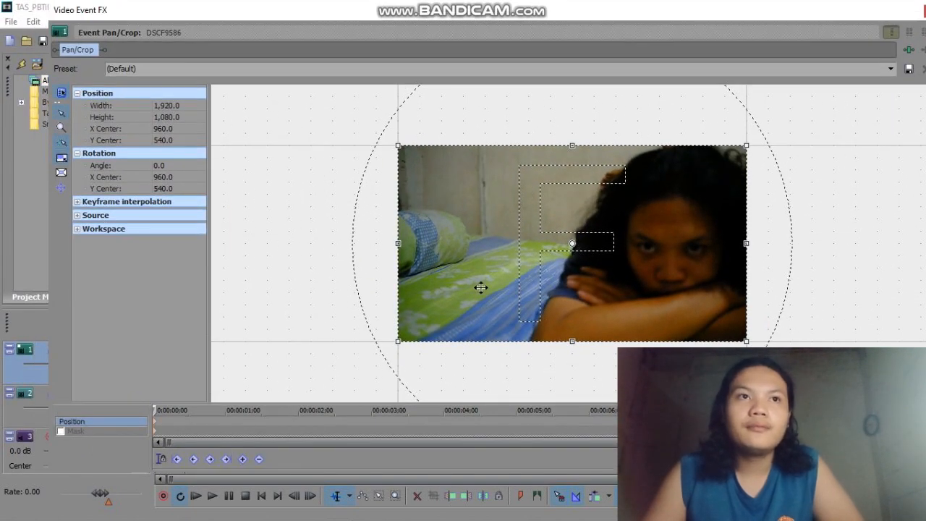
Step: Enable the mask for the upper clip and activate the Anchor Creation tool
click(61, 432)
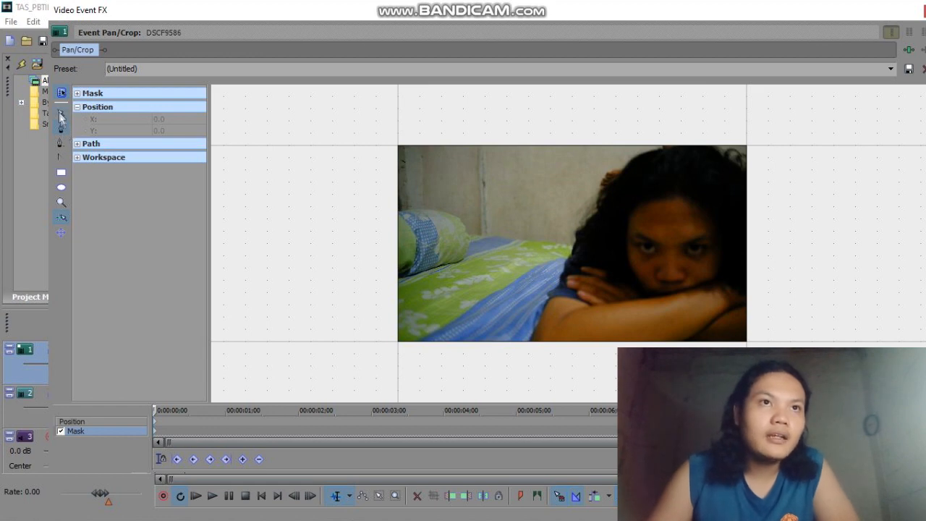
click(62, 114)
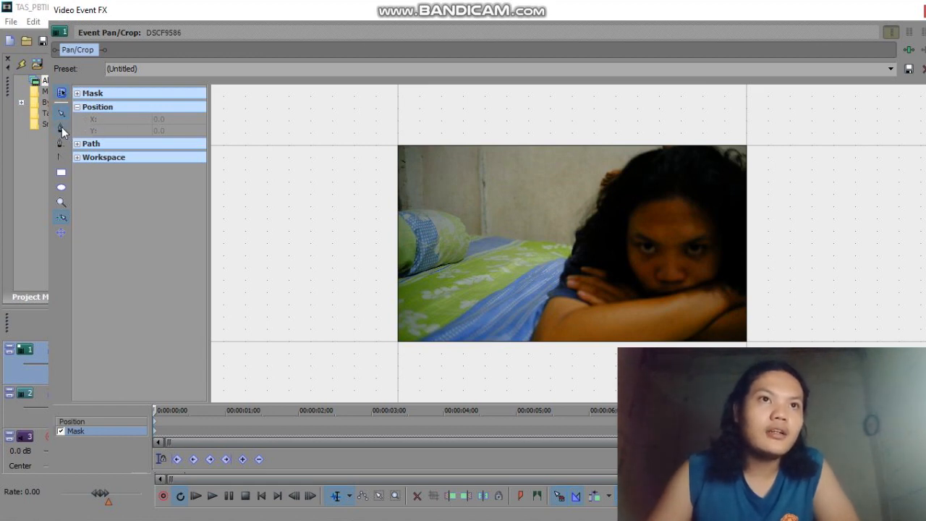
click(61, 129)
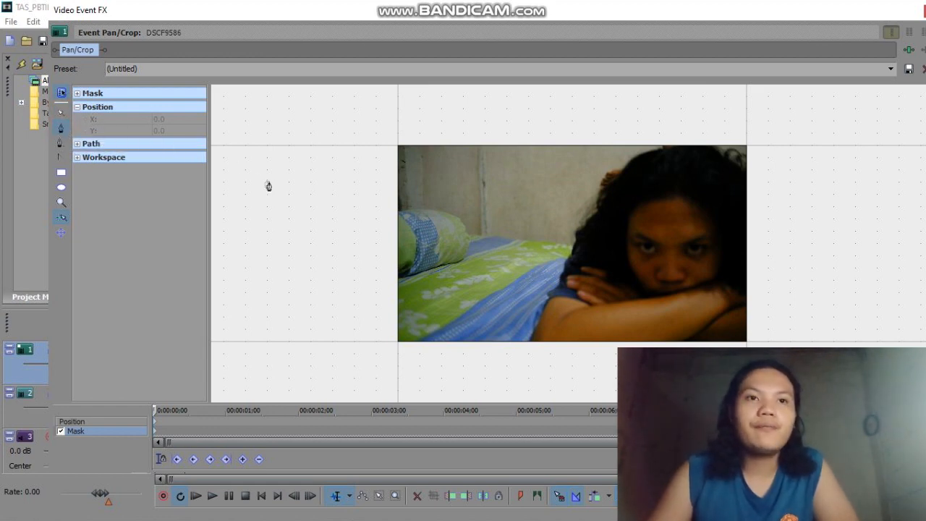
scroll(536, 341, up, 1)
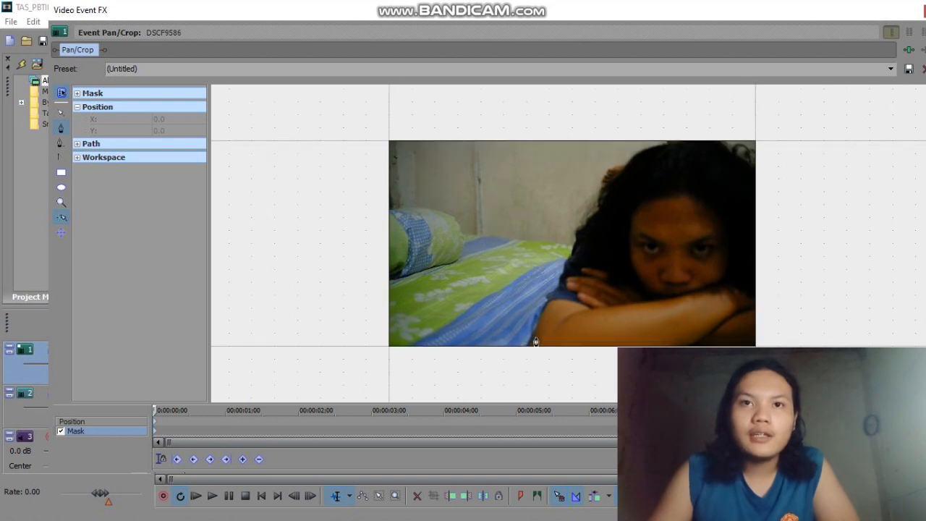
Step: Trace mask anchors from the frame's lower edge along the person's arm, shoulder, raised feet and hair to the upper edge
click(528, 347)
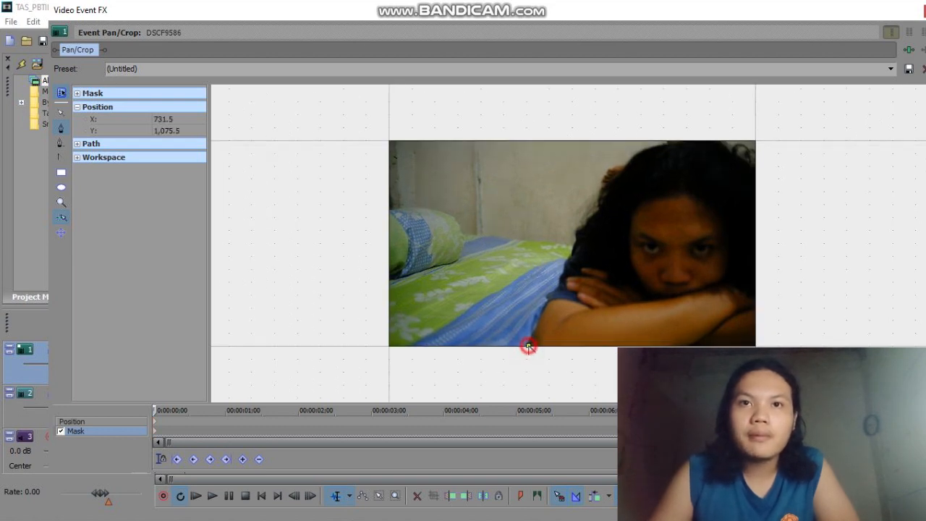
click(533, 333)
click(538, 323)
click(541, 312)
click(547, 297)
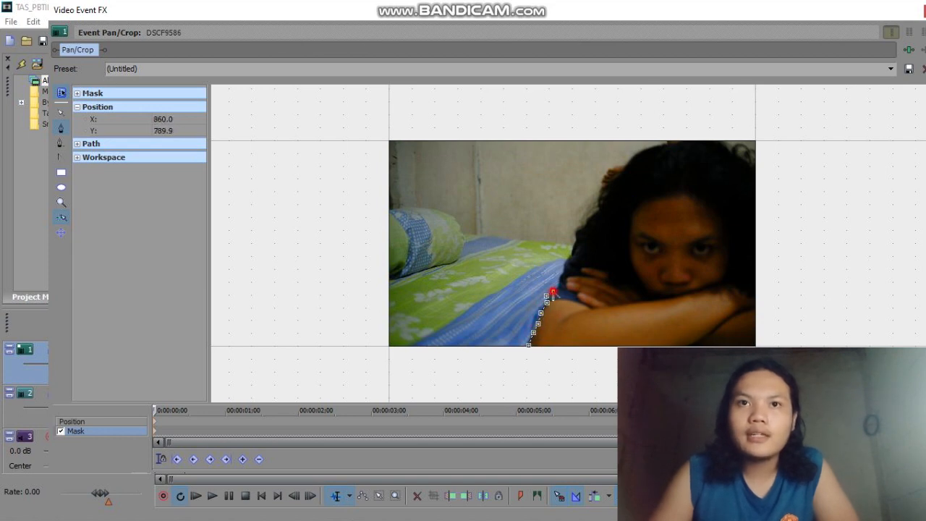
click(553, 290)
click(561, 276)
click(563, 268)
click(566, 259)
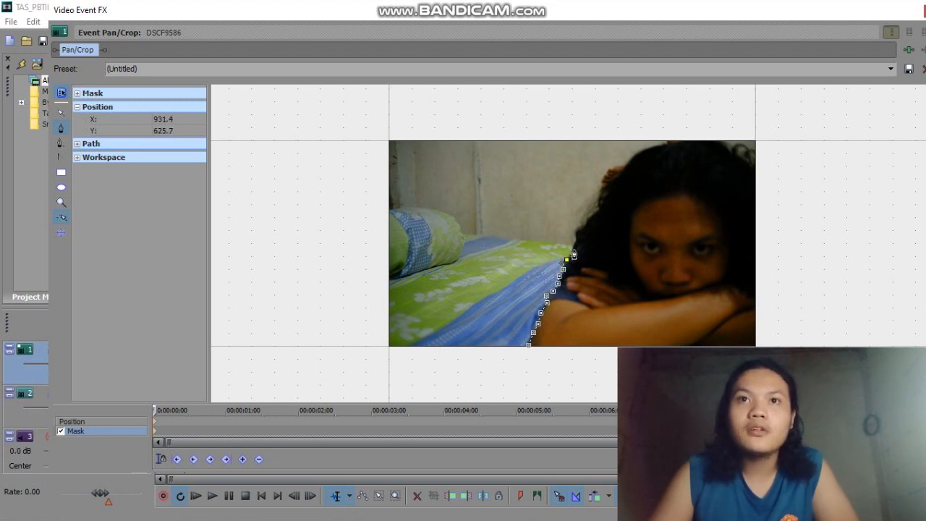
click(572, 246)
click(575, 230)
click(580, 226)
click(588, 218)
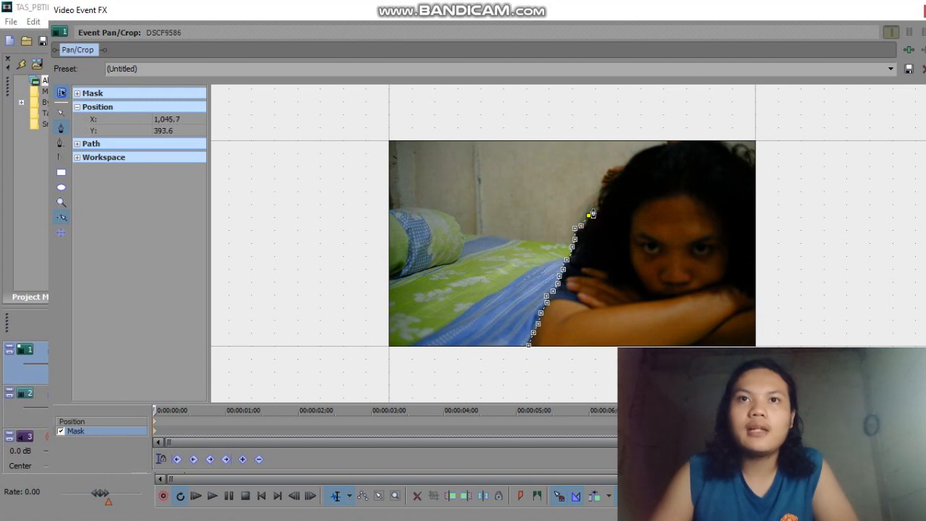
click(575, 210)
click(578, 200)
click(583, 191)
click(598, 179)
click(603, 165)
click(610, 162)
click(624, 160)
click(635, 151)
click(643, 147)
click(650, 145)
click(655, 141)
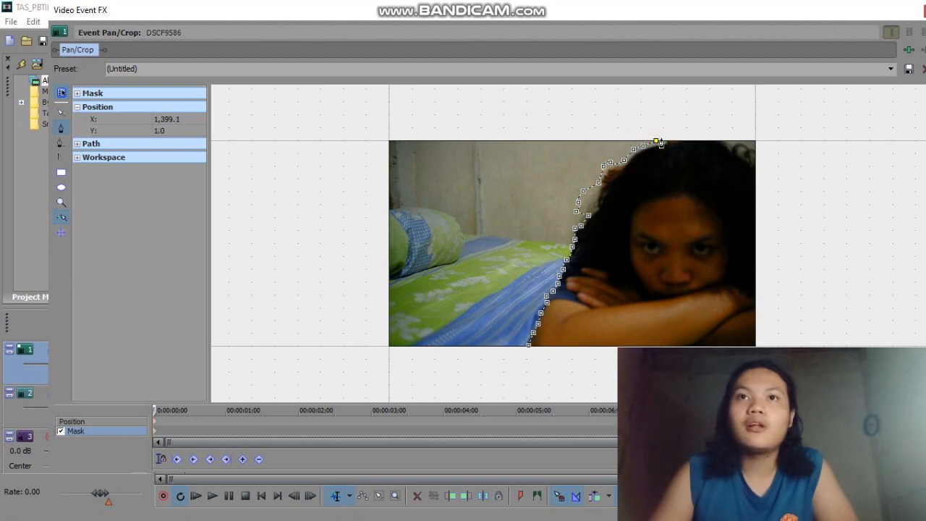
Step: Extend the mask path just outside the frame's upper and right edges and close it at the first anchor to enclose the person
click(661, 135)
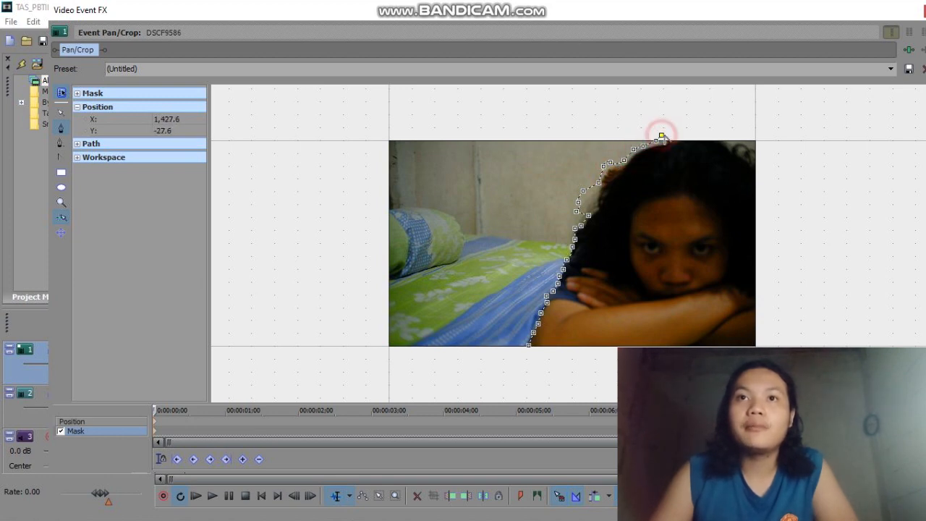
click(757, 133)
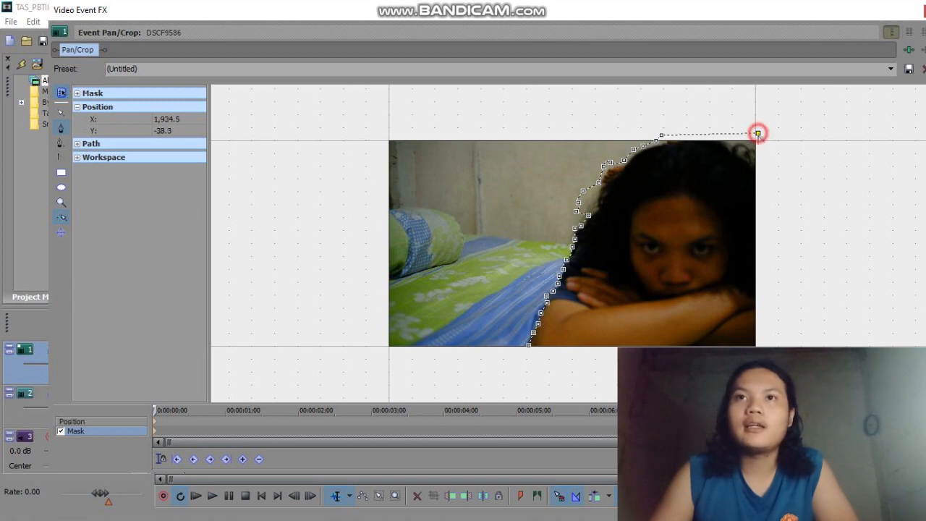
click(768, 345)
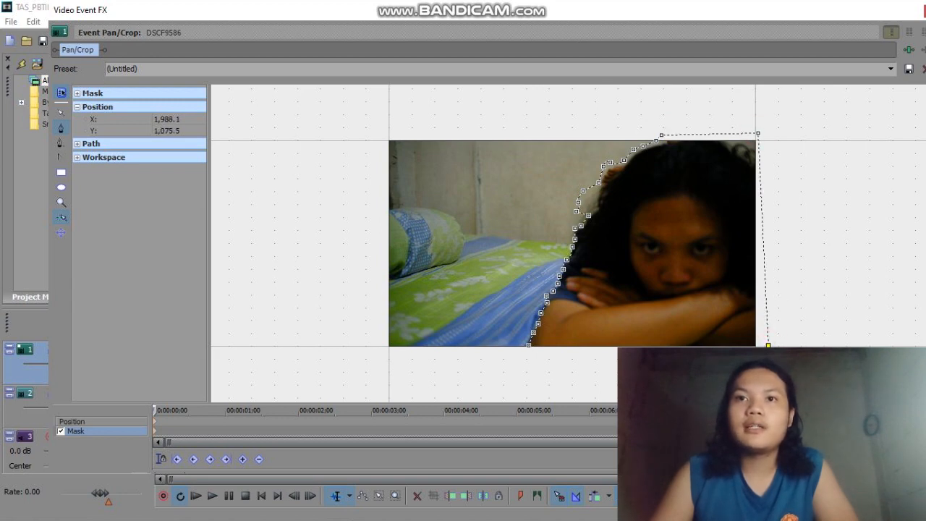
click(527, 346)
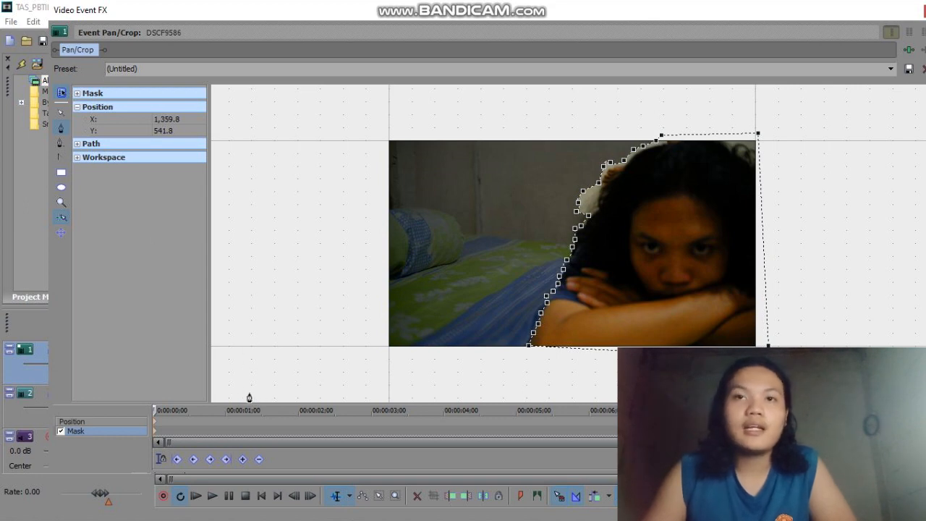
Step: Shift the whole mask slightly at the clip's start to fit the person, with its position at X 1,345.3, Y 546.0
click(155, 418)
key(Left)
key(Right)
key(Left)
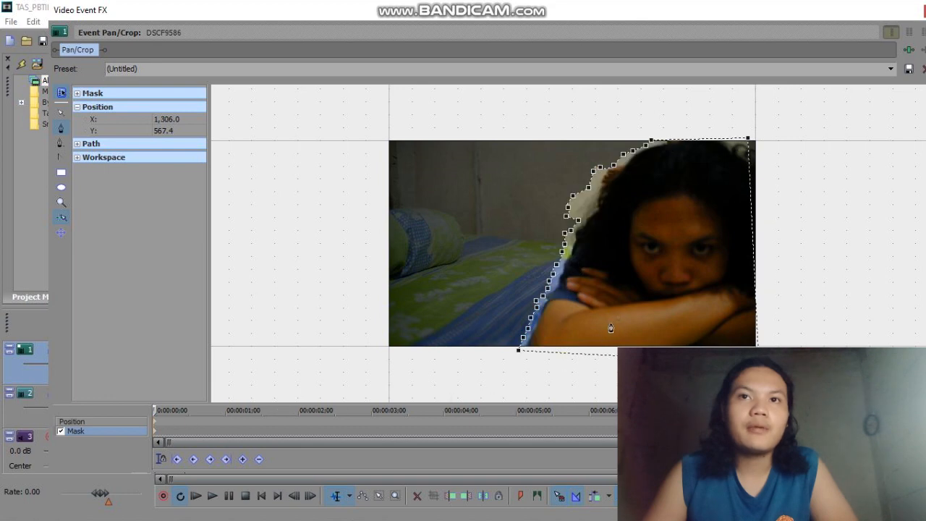
drag(643, 248, 650, 243)
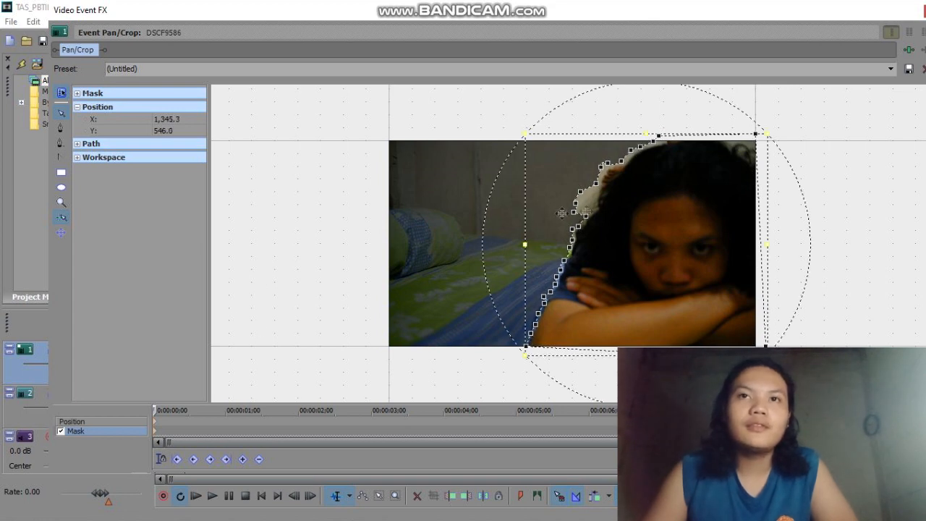
Step: Move the single mask anchor beside the raised feet inward to X 1,080.0, Y 337.5
click(439, 132)
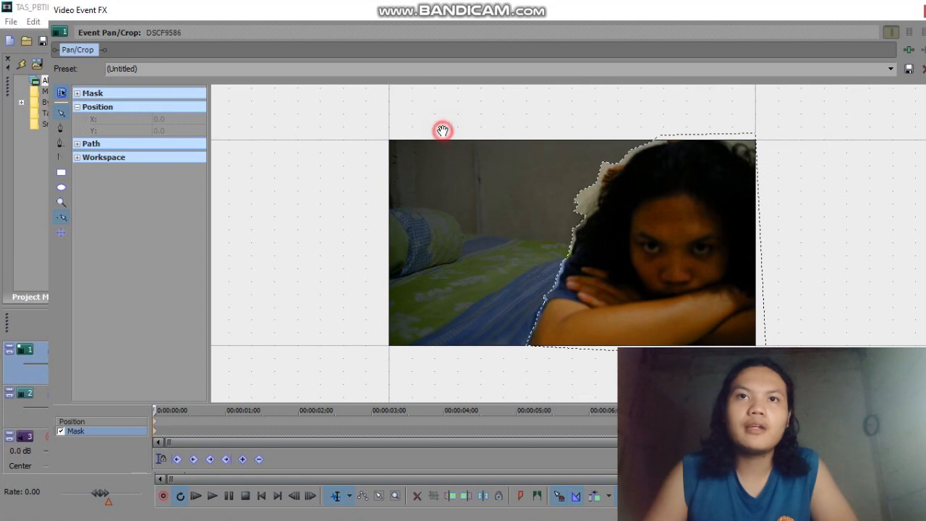
click(578, 214)
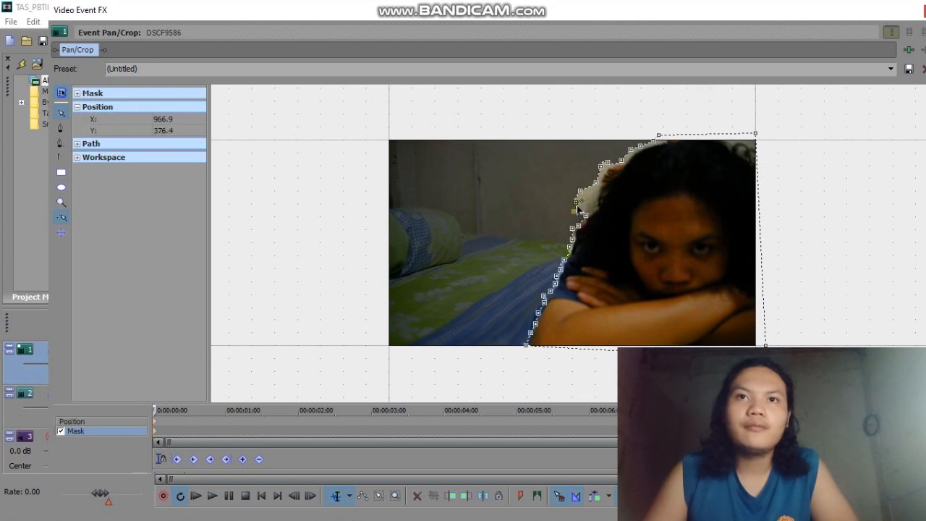
drag(576, 206, 586, 205)
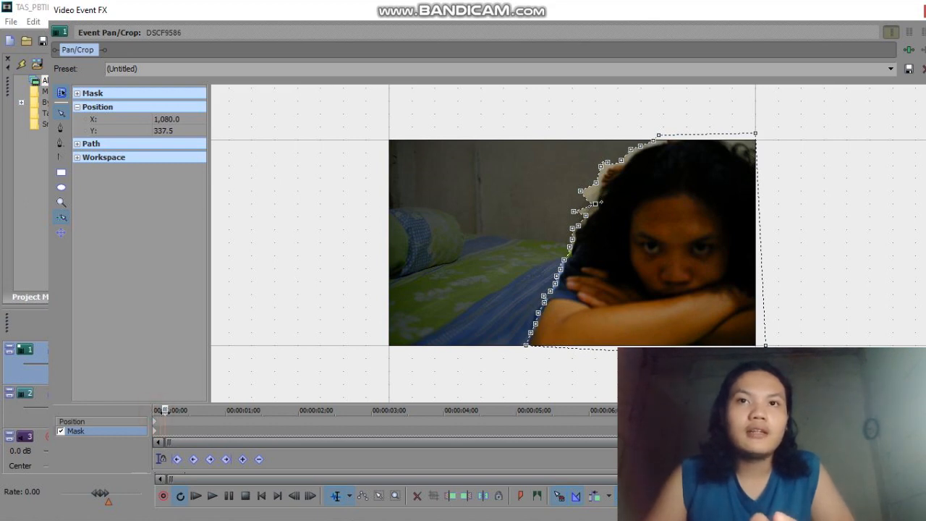
Step: Check the mask across the clip and, at about 3 seconds, move the lowest anchors along the arm outward to X 720.0
click(530, 410)
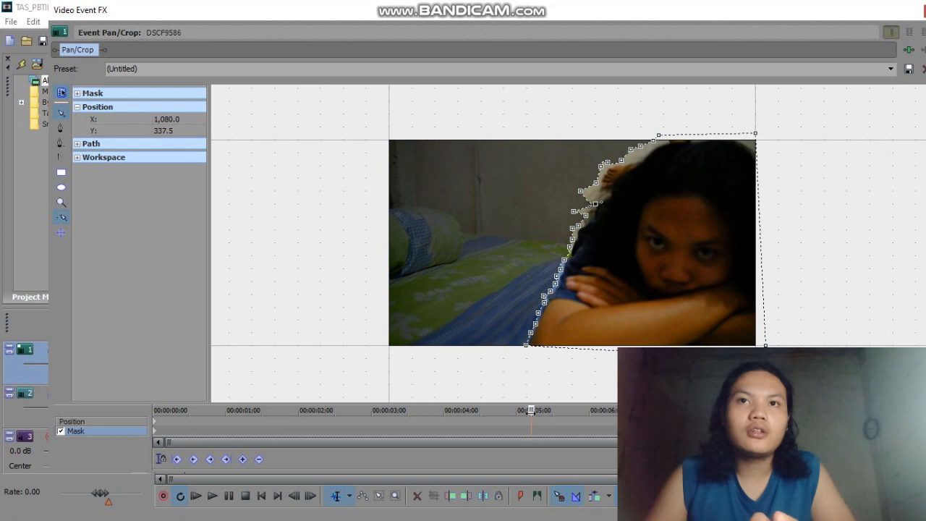
drag(515, 411, 323, 420)
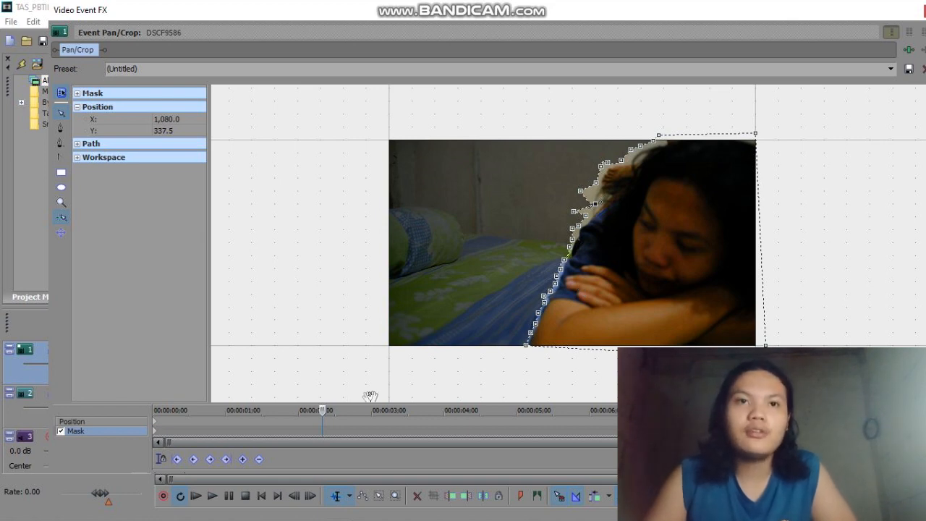
drag(321, 409, 368, 409)
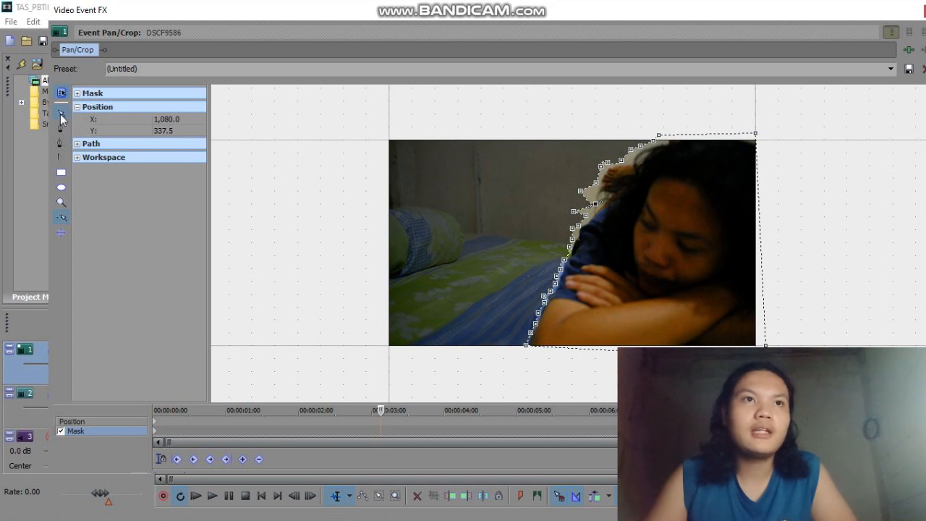
drag(533, 334, 525, 336)
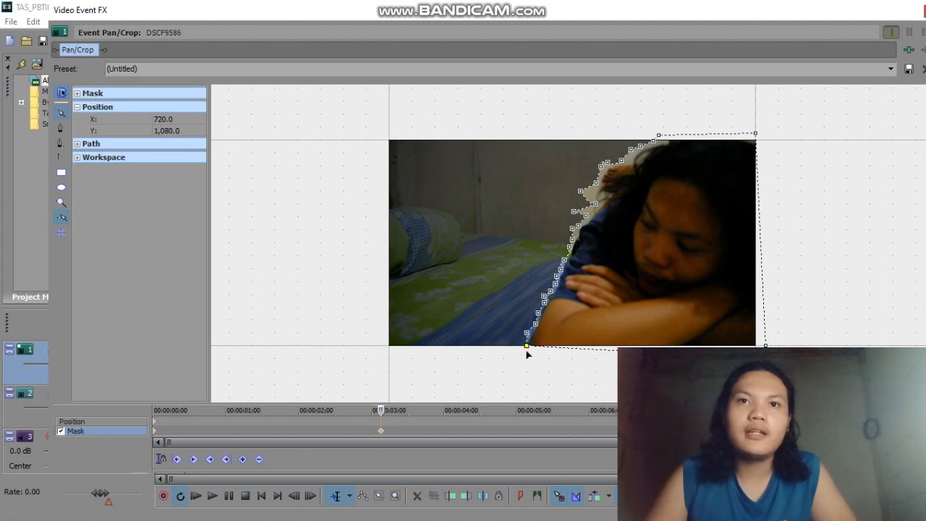
click(534, 325)
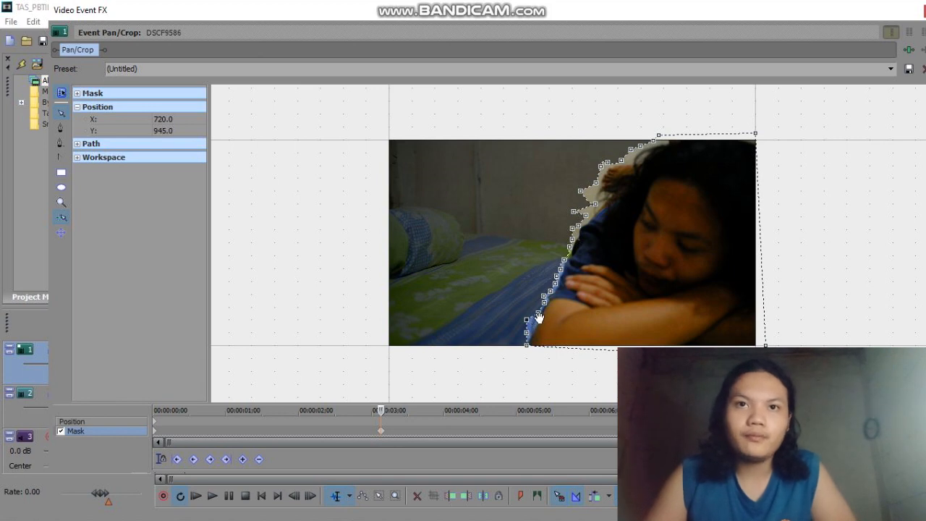
click(527, 308)
Step: Reposition the anchors beside the feet to X 960.0, Y 405.0 at about 5 seconds and X 960.0, Y 337.5 at about 5.4 seconds
drag(381, 409, 514, 410)
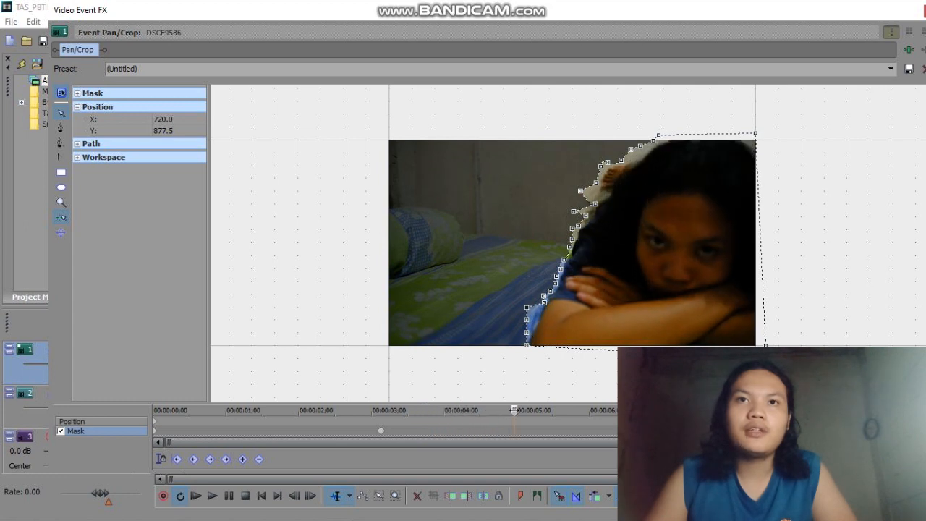
click(573, 217)
drag(514, 410, 545, 410)
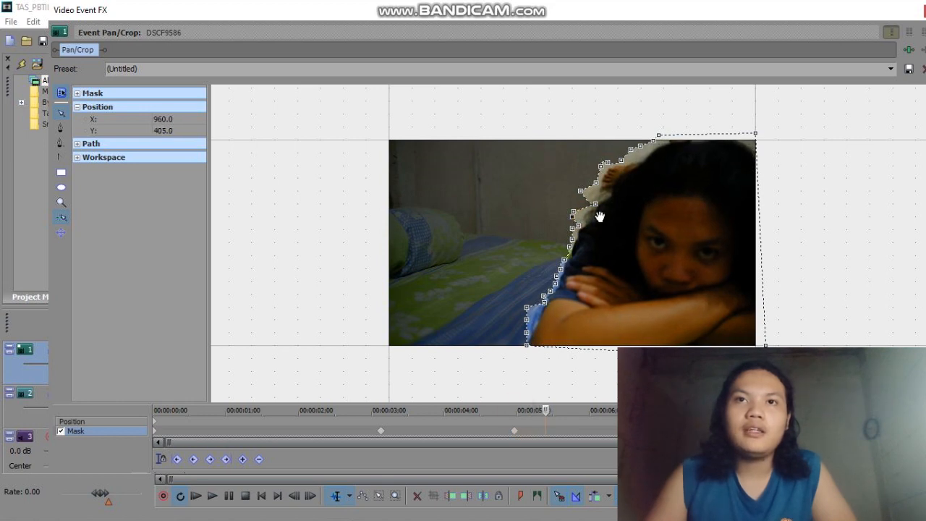
drag(597, 208, 568, 205)
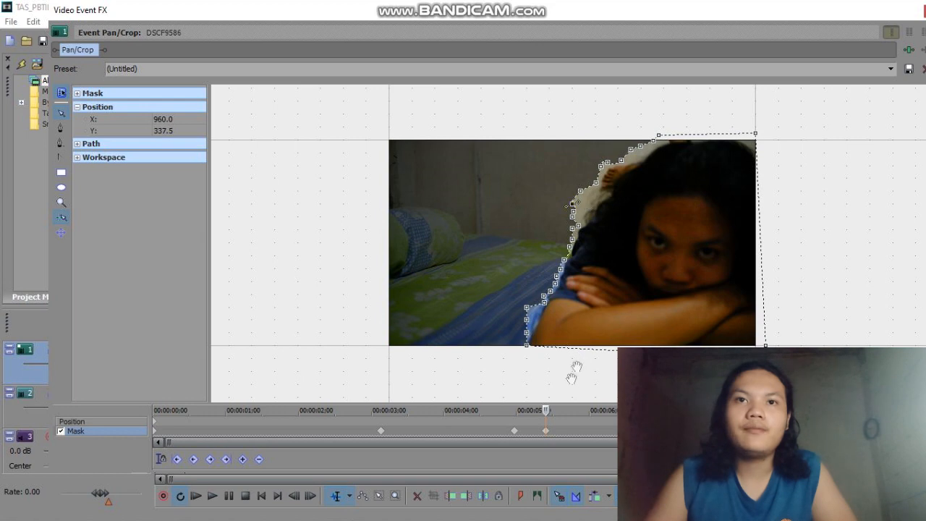
Step: At about 5.9 seconds, move the shoulder anchors outward to X 840.0 and line up the anchors below them with the lowest arm anchors
drag(545, 410, 584, 410)
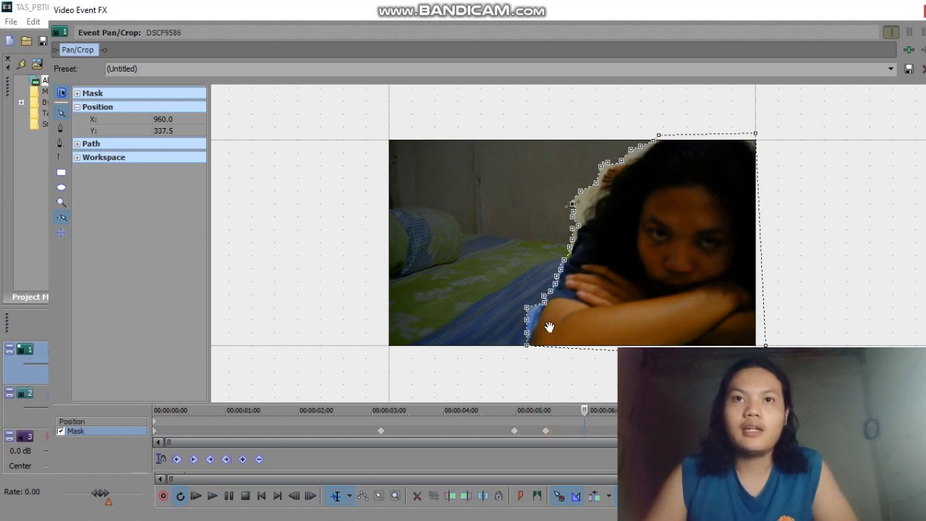
drag(549, 293, 560, 263)
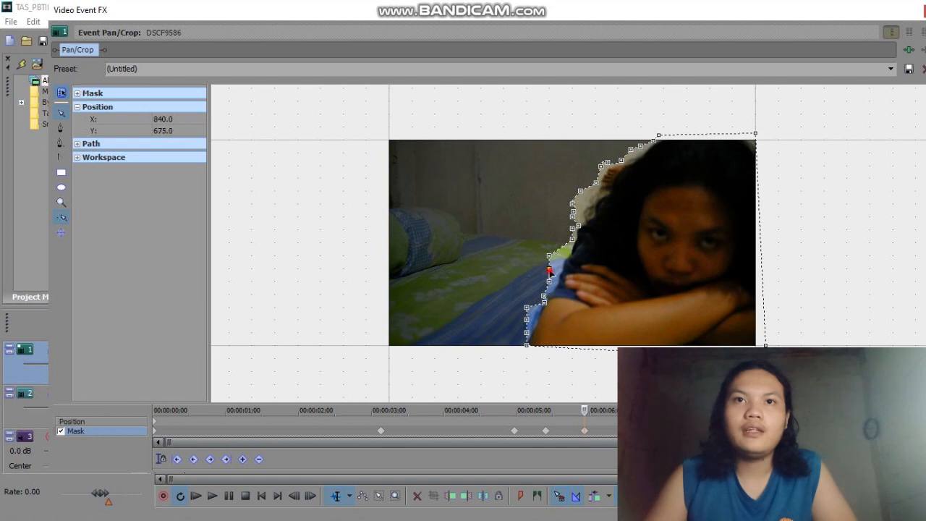
click(543, 297)
drag(535, 300, 539, 289)
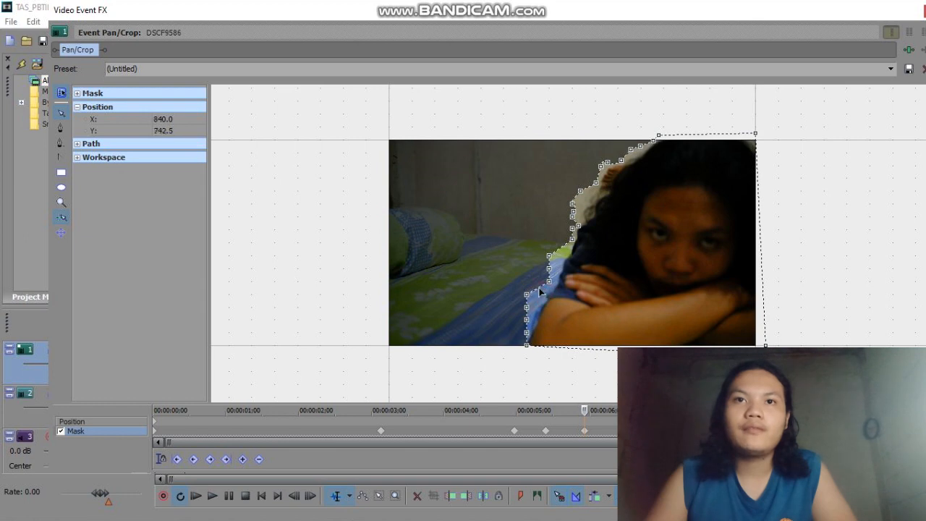
Step: From about 6 to 7 seconds, move the anchors around the hair outward to follow the rising head, and close Event Pan/Crop
mouse_move(584, 409)
mouse_down()
mouse_move(606, 410)
mouse_move(580, 409)
mouse_move(593, 409)
mouse_up()
drag(624, 165, 642, 129)
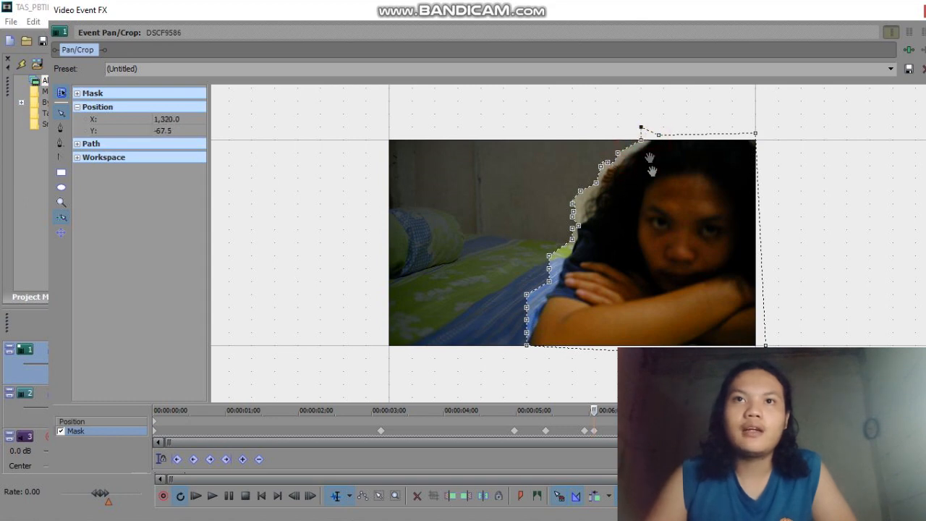
click(593, 409)
drag(593, 410, 606, 410)
drag(619, 153, 617, 140)
drag(607, 410, 668, 410)
drag(597, 187, 588, 172)
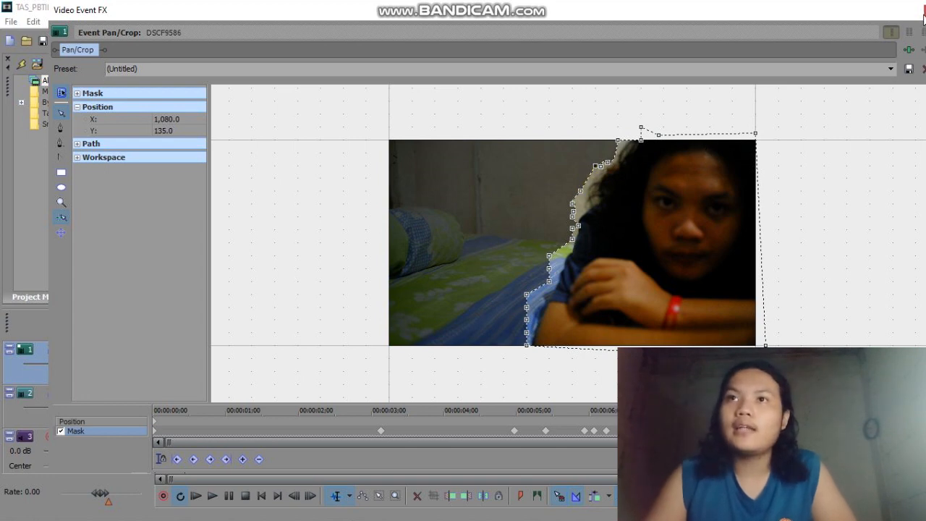
click(913, 9)
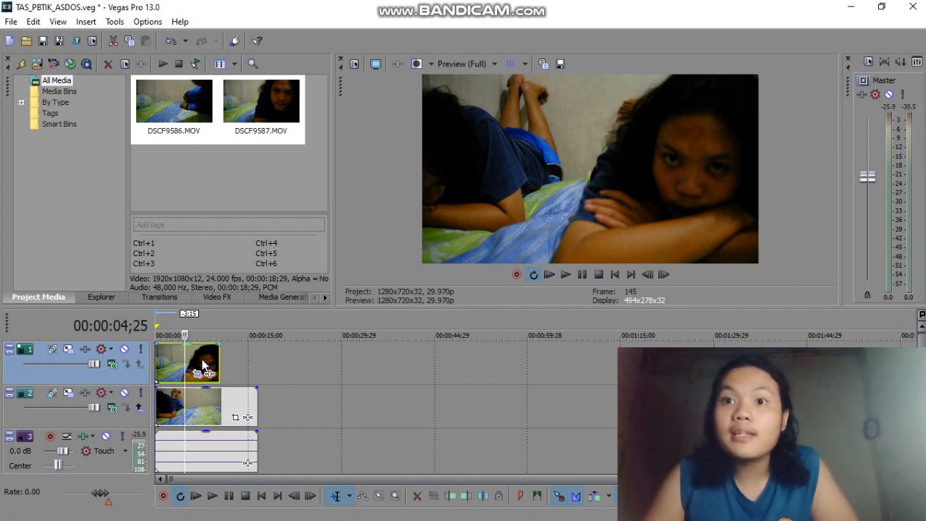
Step: Move the upper clip away to about 31 seconds and view the masked clip and the lower clip separately
drag(202, 367, 407, 366)
click(167, 411)
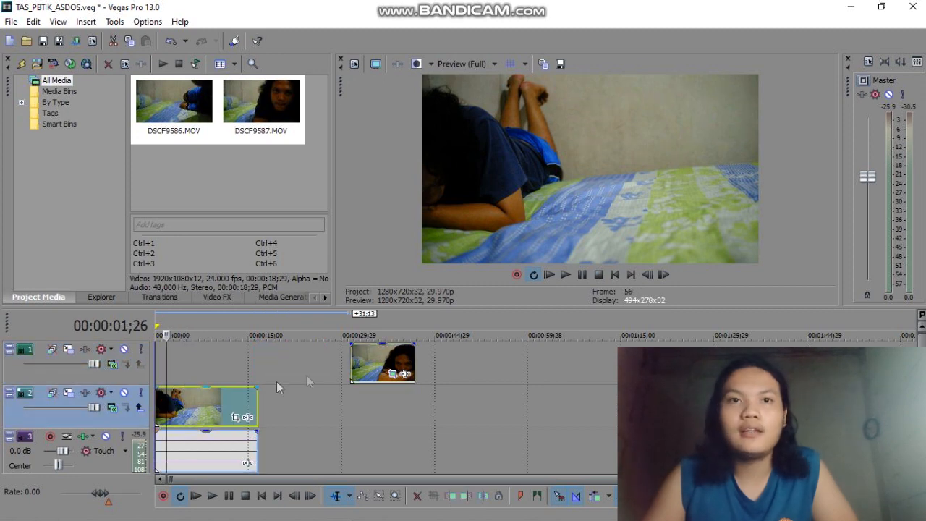
click(359, 367)
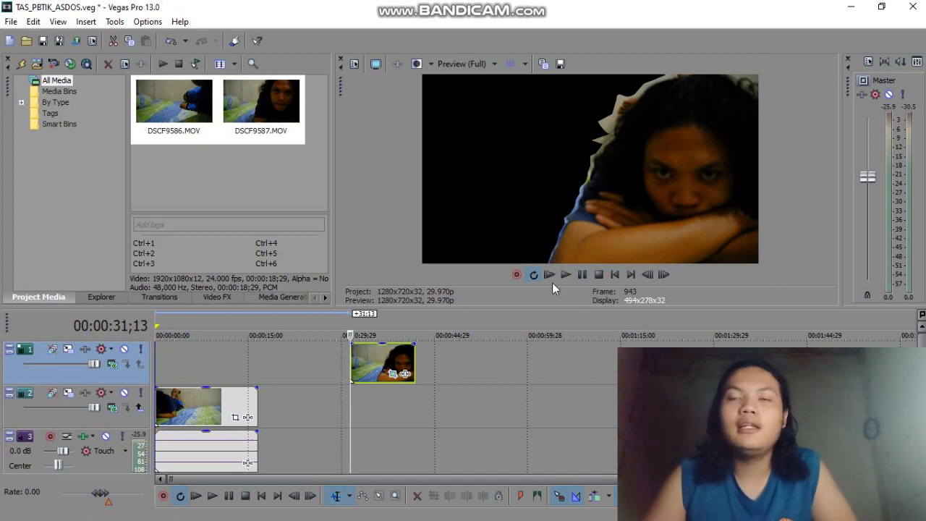
click(376, 361)
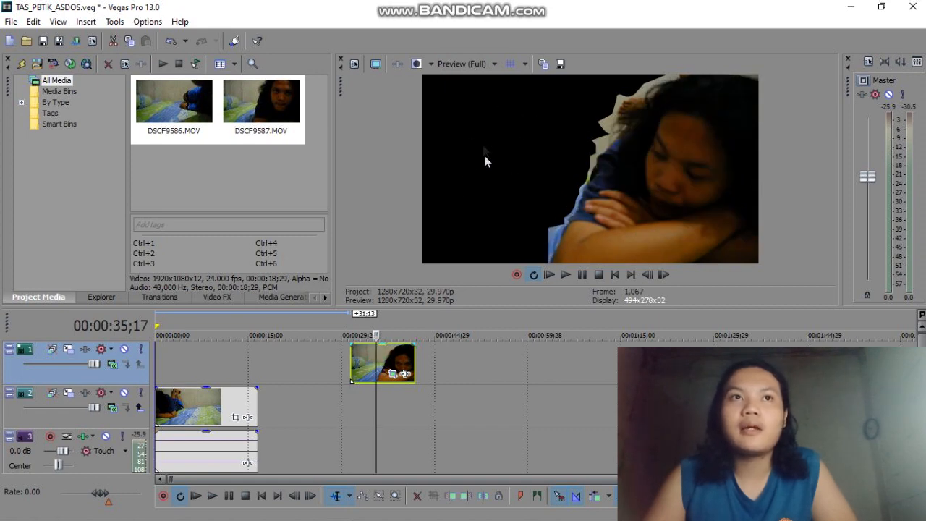
click(196, 409)
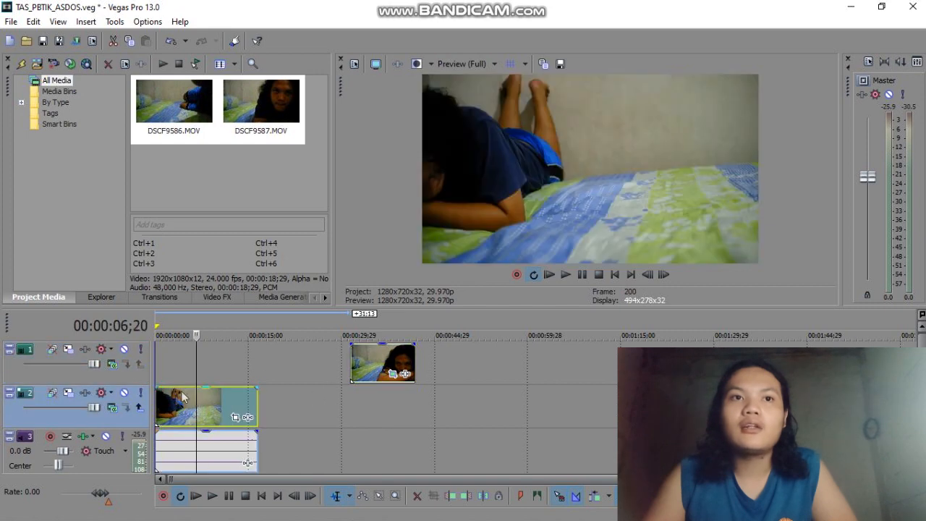
click(156, 403)
click(171, 401)
click(396, 362)
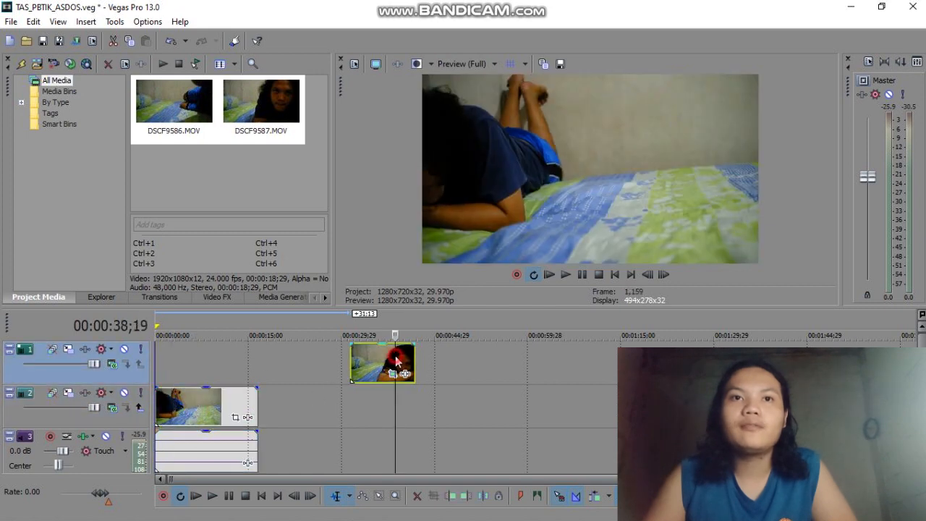
double_click(396, 362)
click(442, 366)
Step: Return the upper clip to the start of the timeline, directly above the lower clip
drag(357, 331, 157, 327)
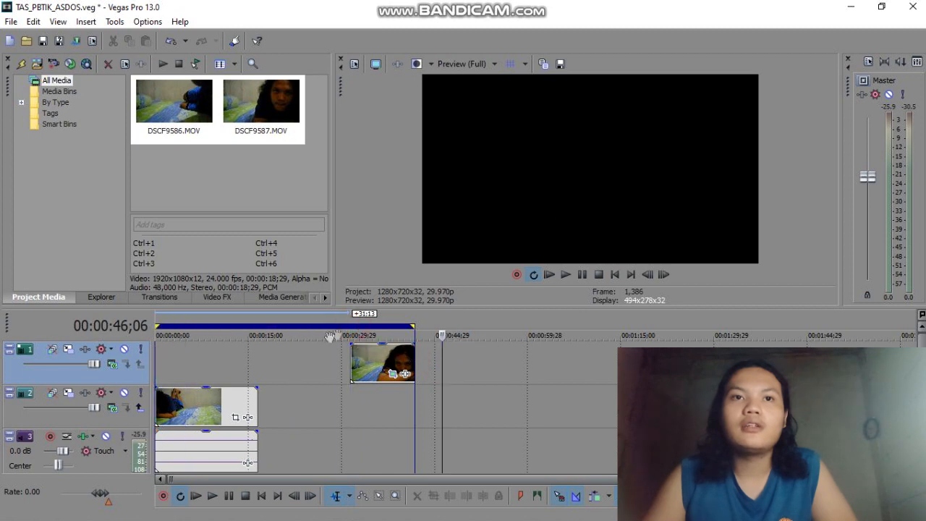
click(414, 327)
drag(386, 368, 317, 367)
click(297, 363)
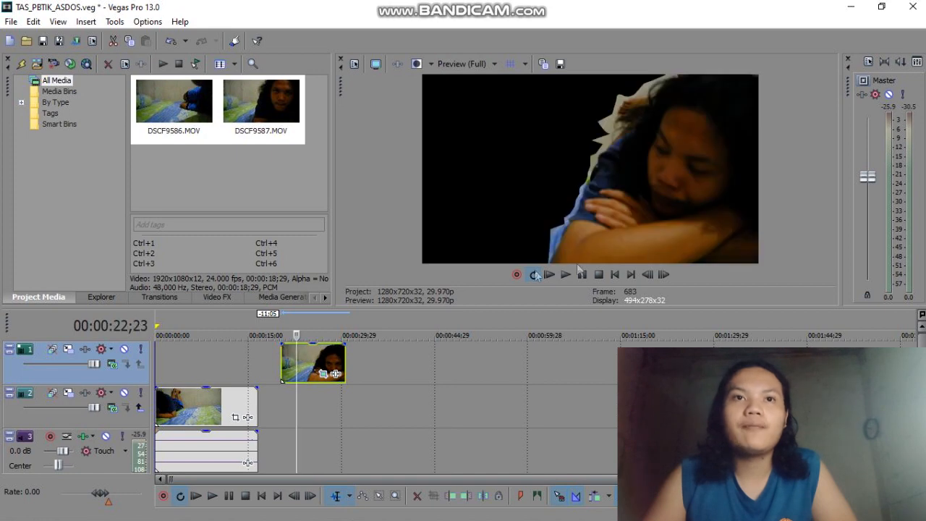
drag(324, 370, 168, 373)
Step: Play the combined clips from the timeline's start to check the mask throughout the motion
key(Home)
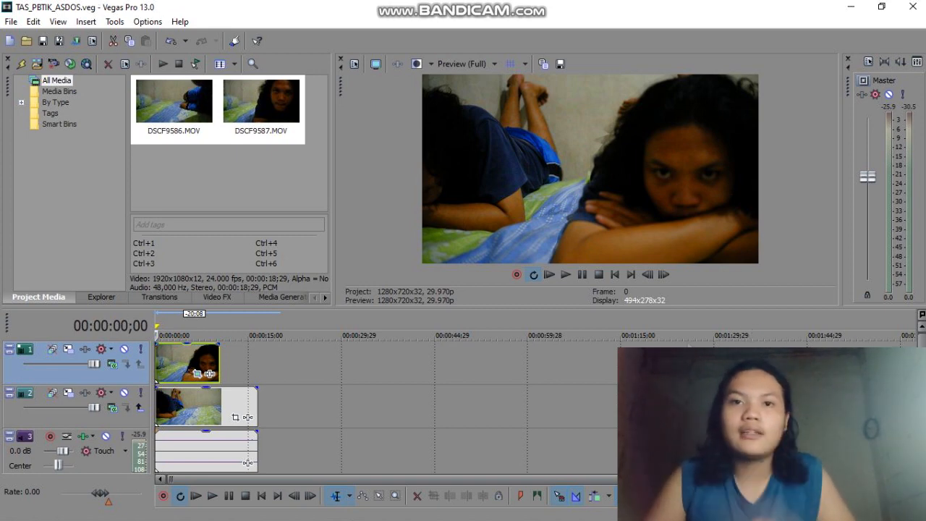
click(583, 273)
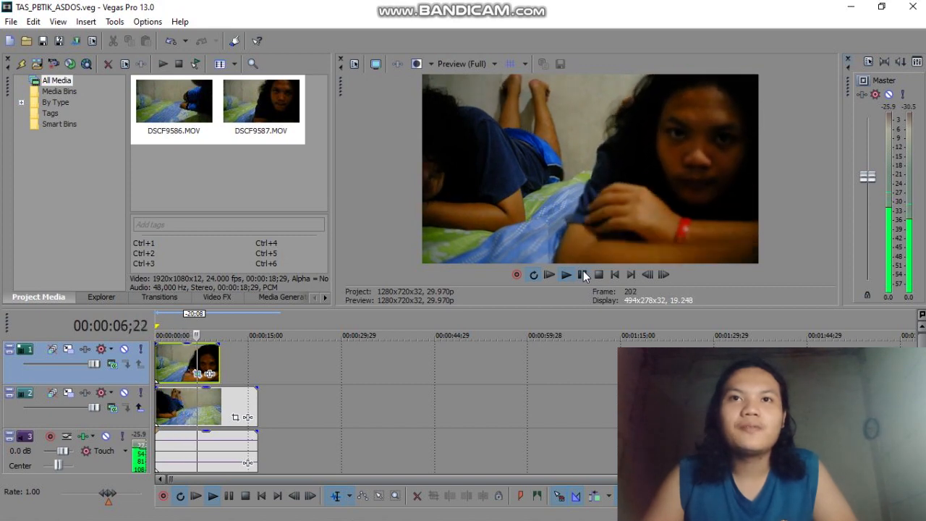
click(583, 274)
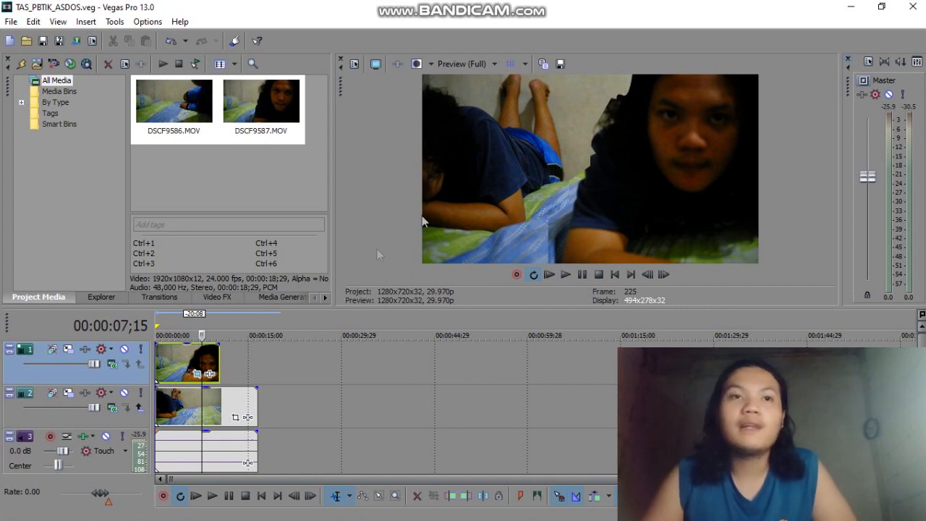
Step: Split the upper clip at 00:00:06;04 and delete the part after the split
click(193, 363)
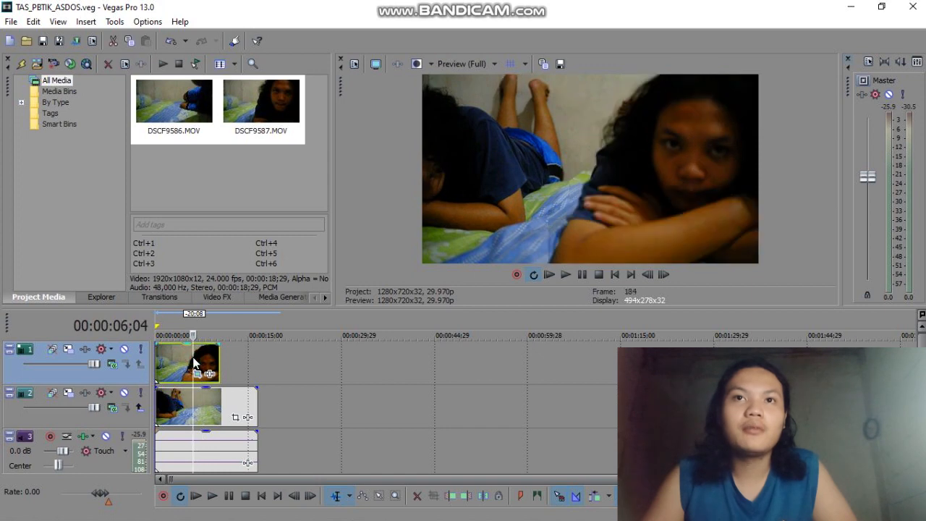
key(s)
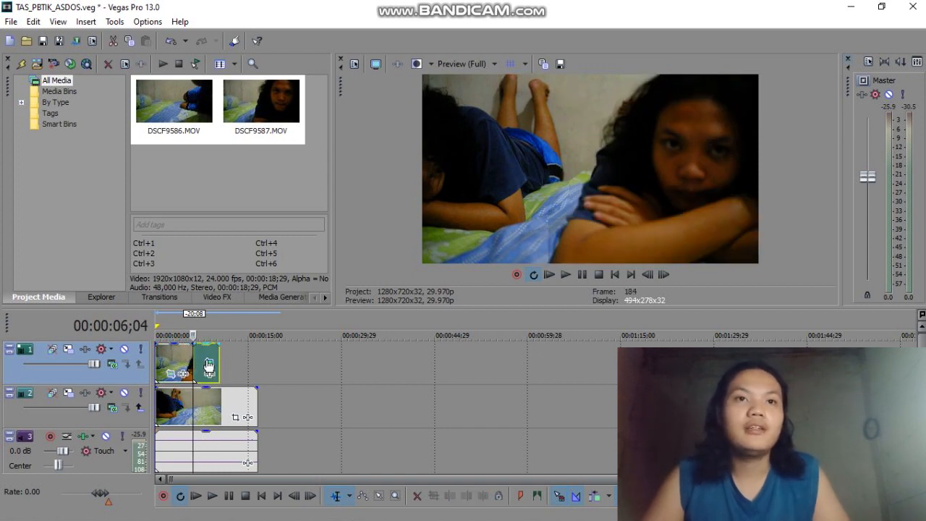
click(200, 362)
key(Delete)
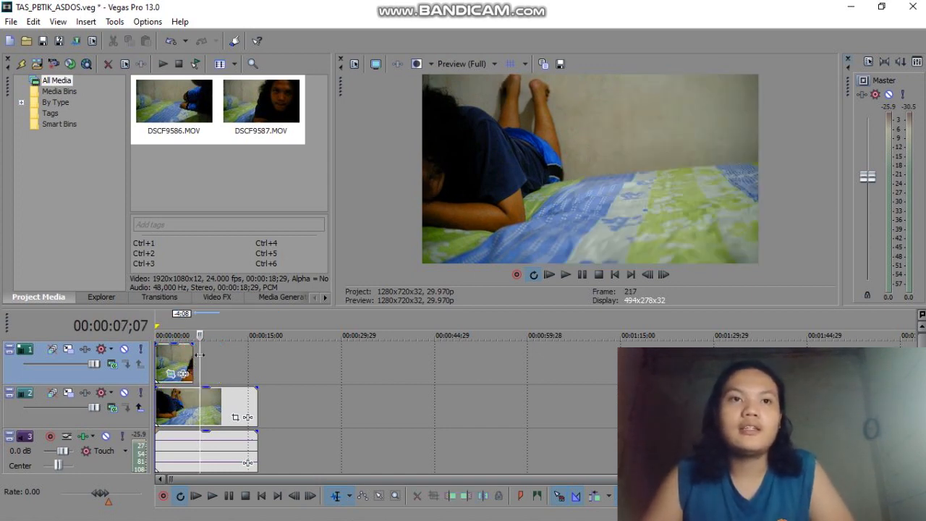
Step: Play the shortened composite from the timeline's start to review it
click(158, 352)
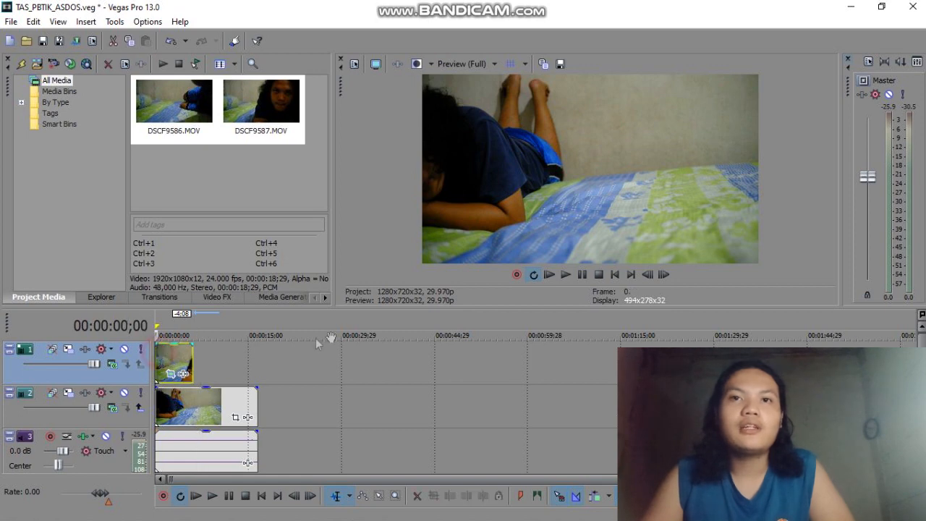
click(580, 273)
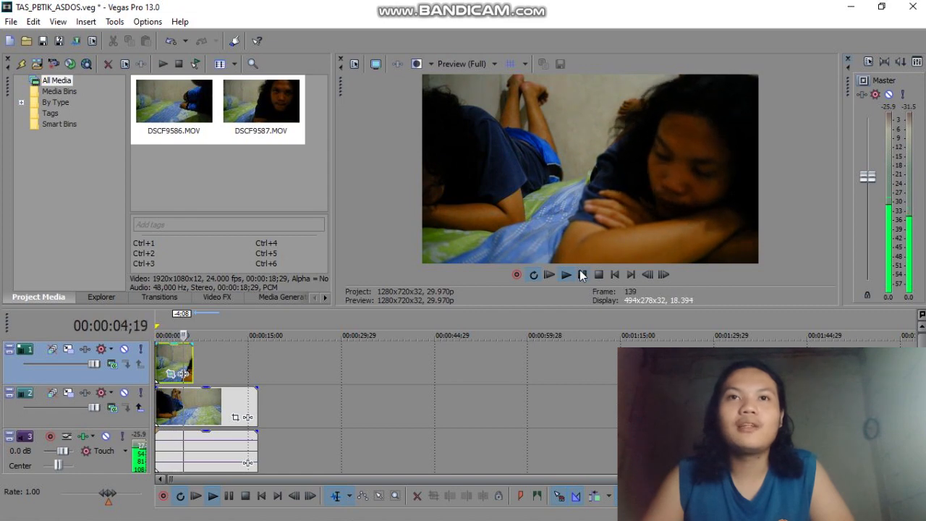
click(581, 273)
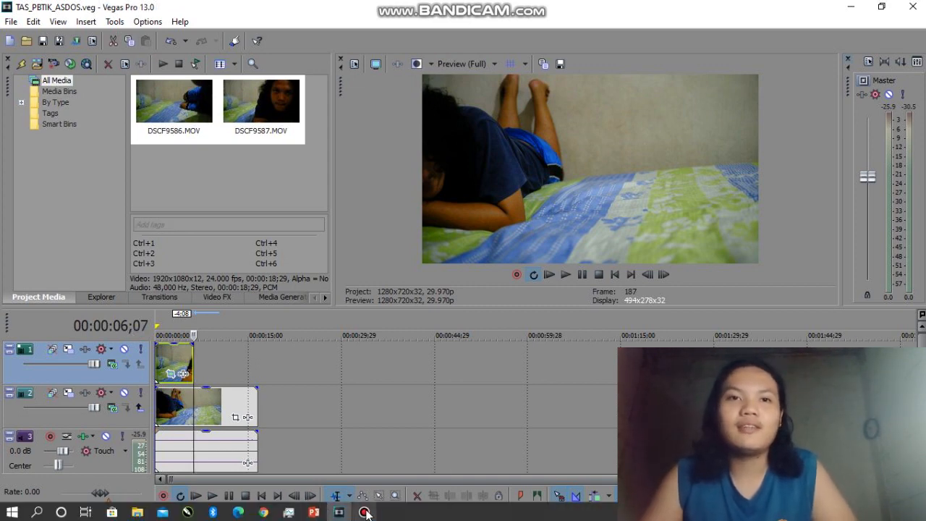
click(365, 512)
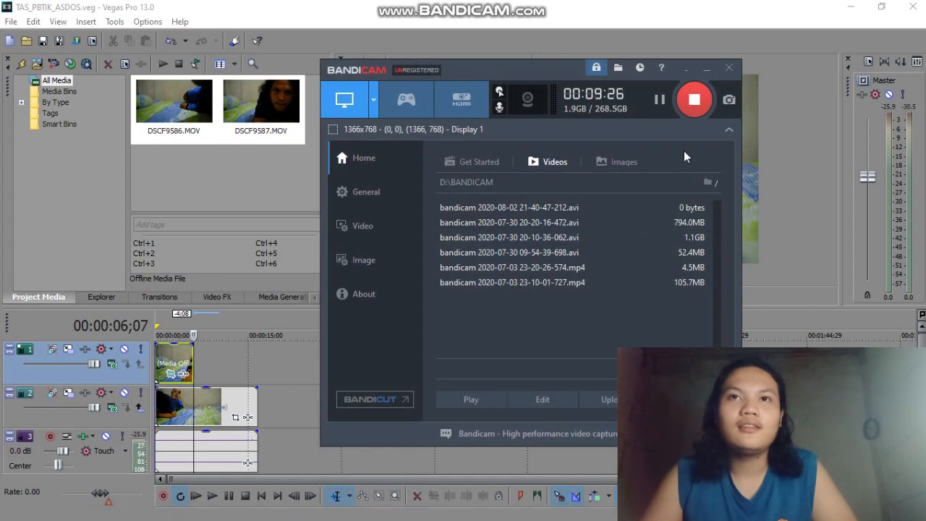
click(706, 68)
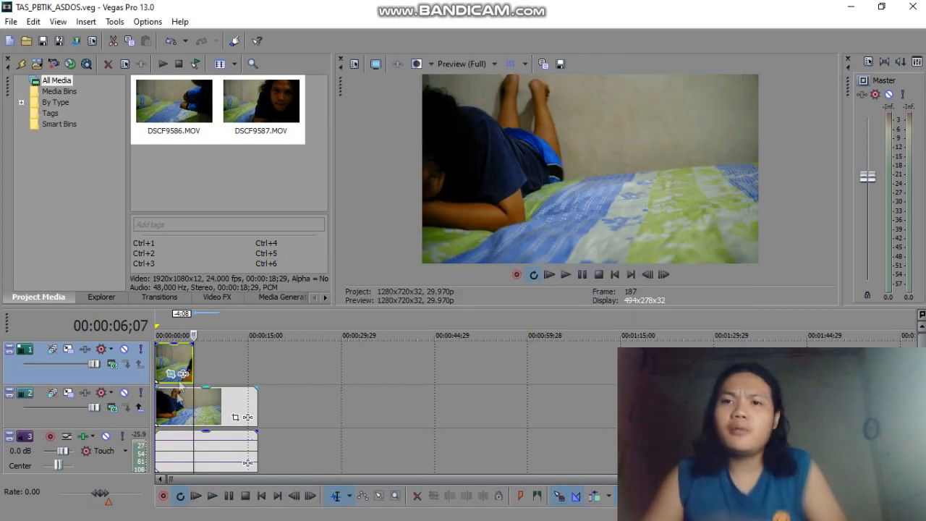
click(159, 352)
click(161, 352)
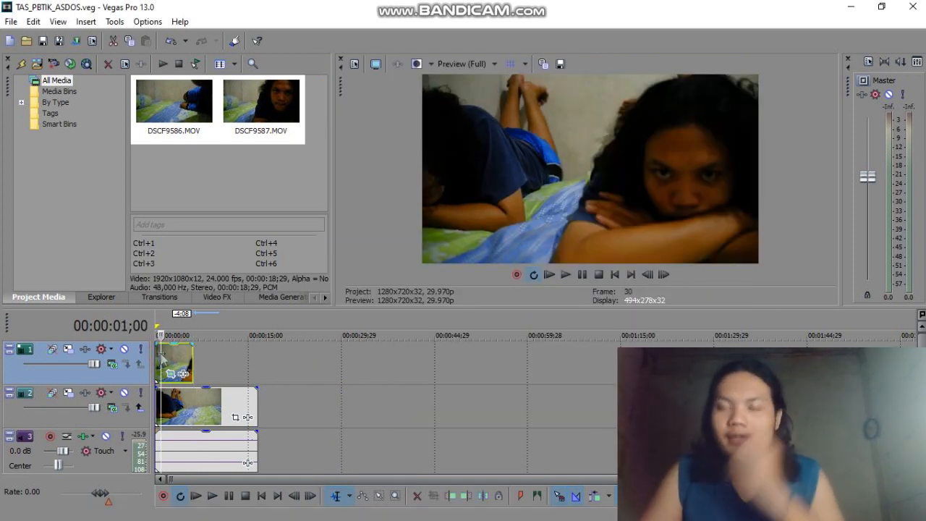